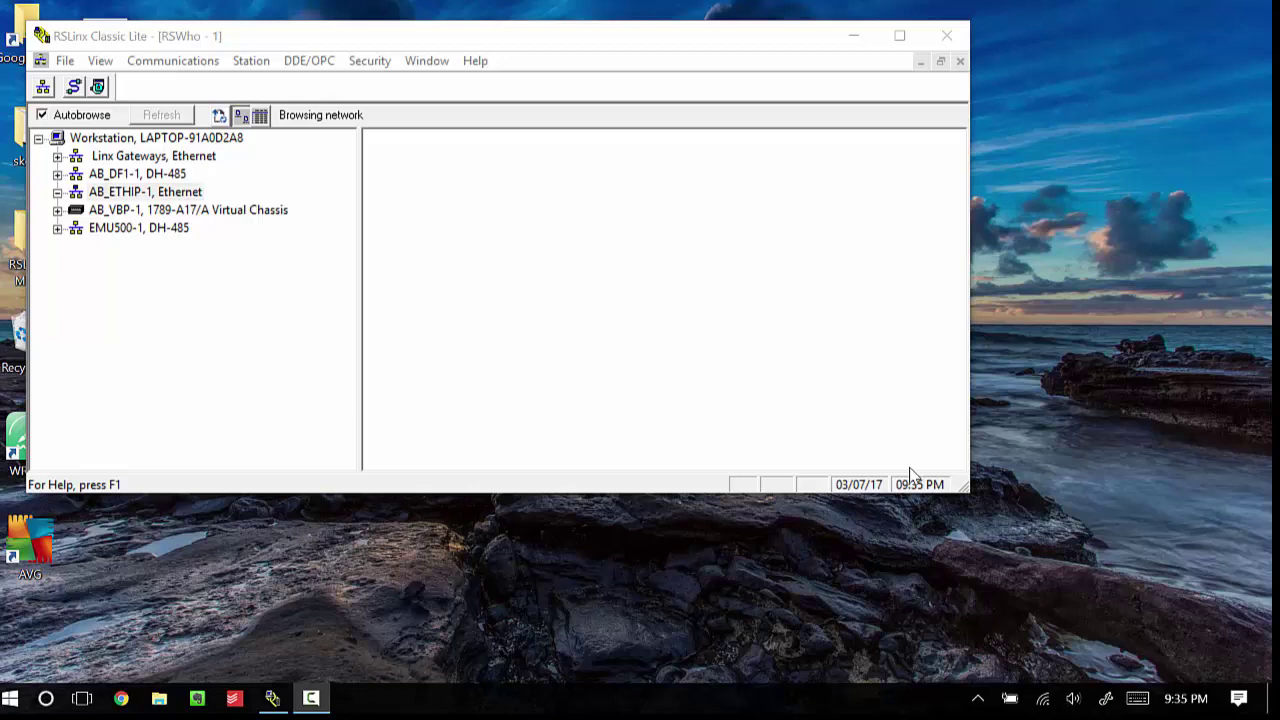
Launch the BOOTP-DHCP Tool from Start search and position its window over RSLinx.
click(10, 705)
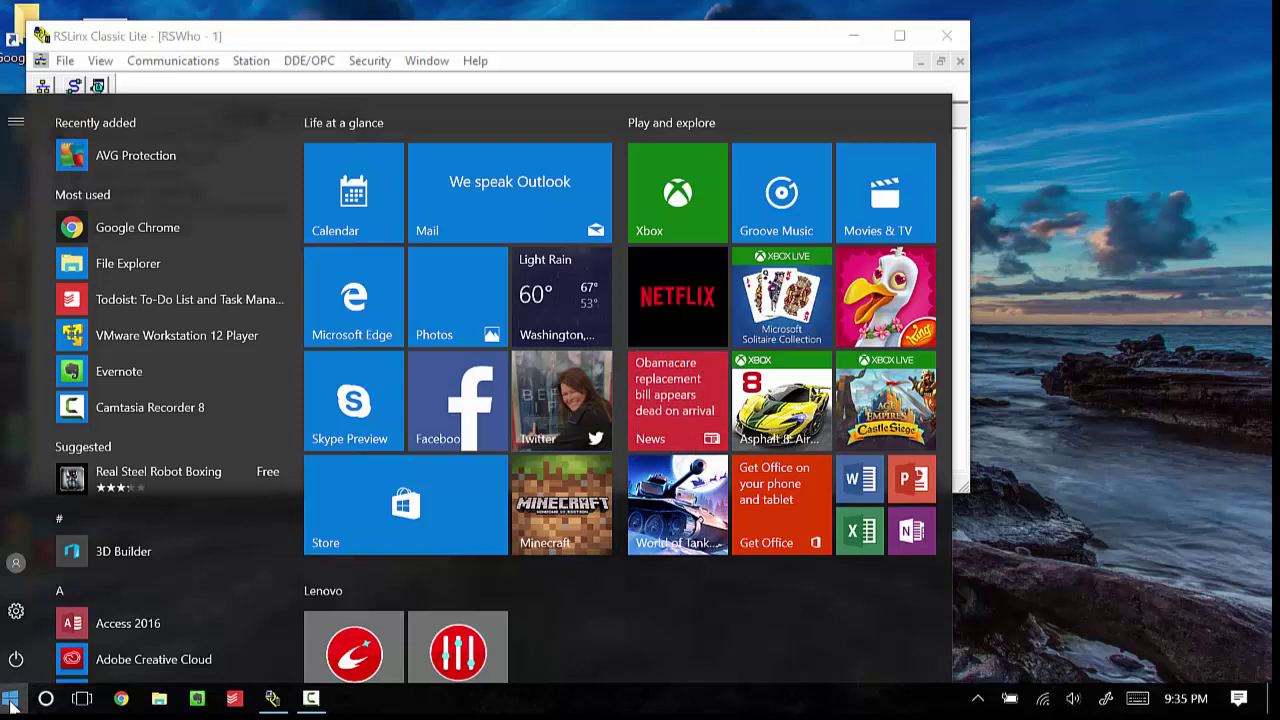
text(boot)
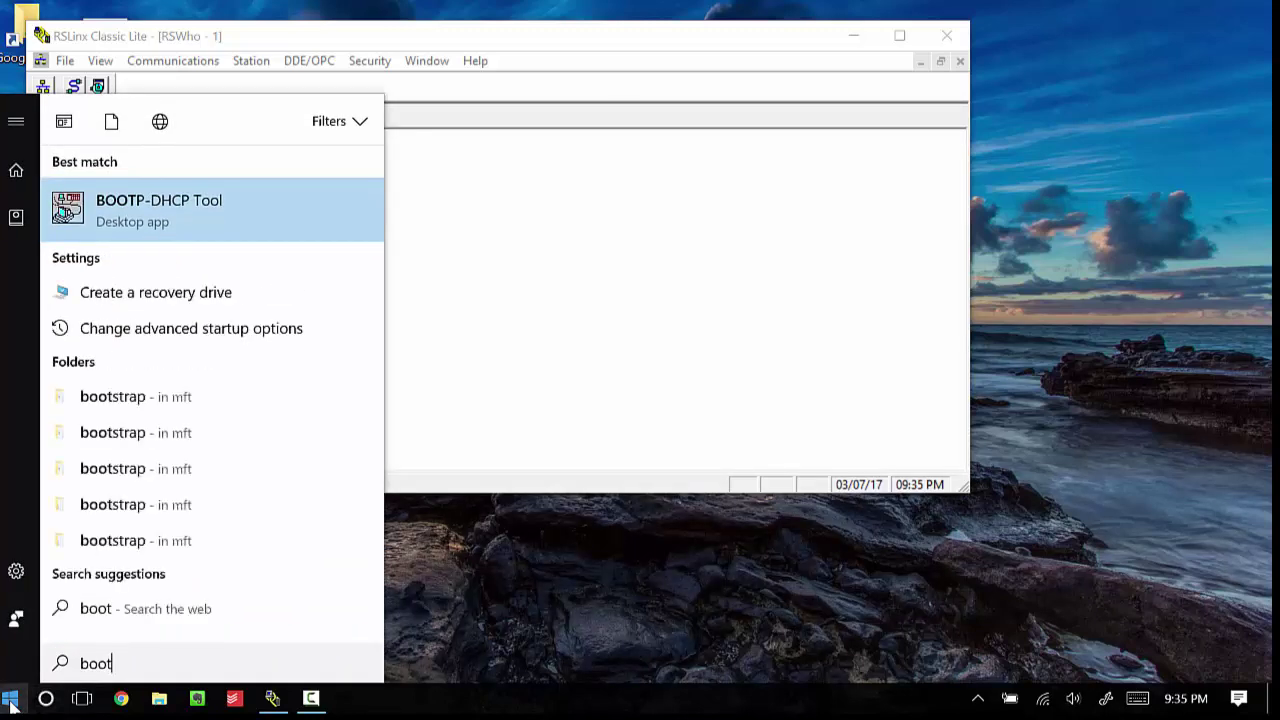
key(Return)
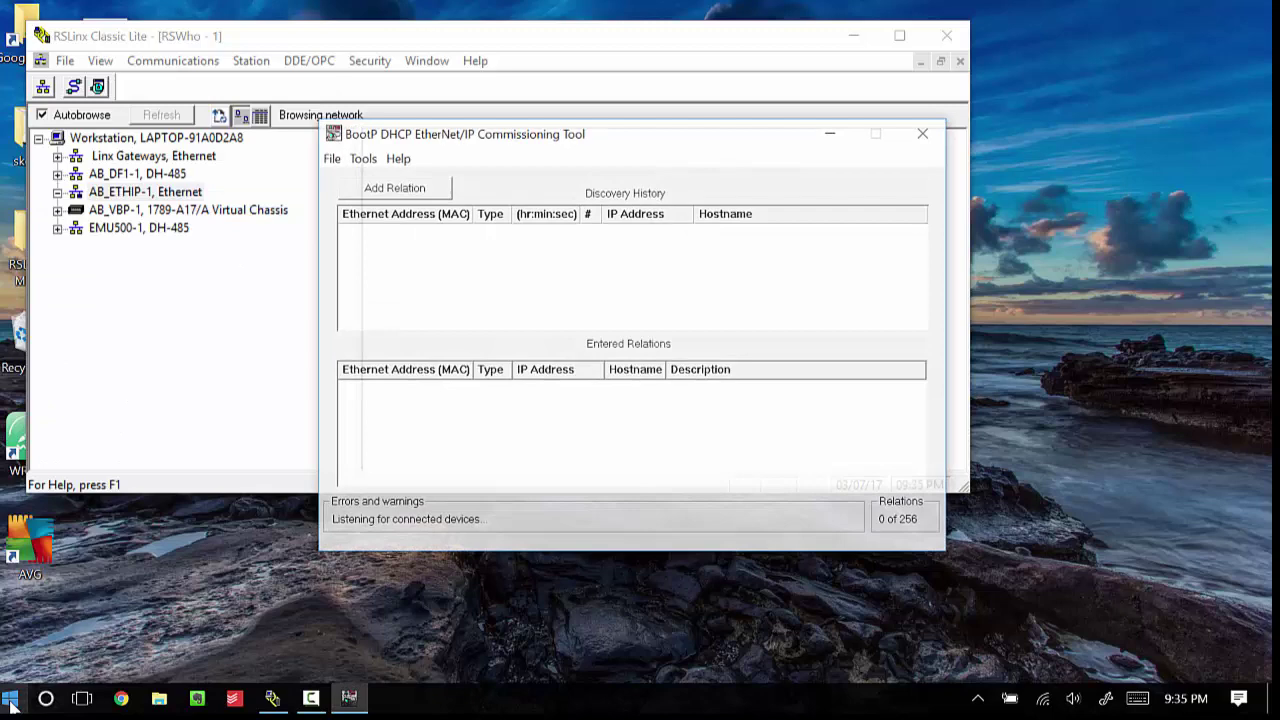
drag(606, 143, 640, 133)
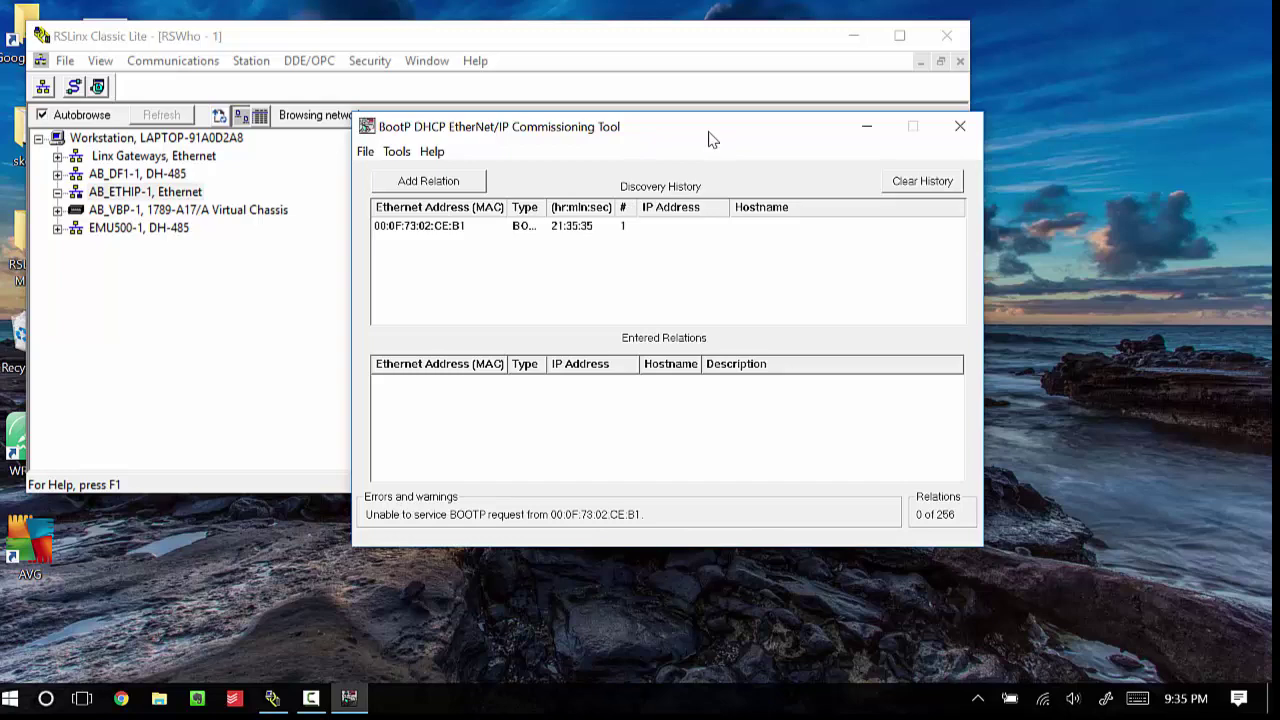
Minimize the BootP tool so RSLinx's RSWho comes forward, then bring up the Start menu.
click(866, 126)
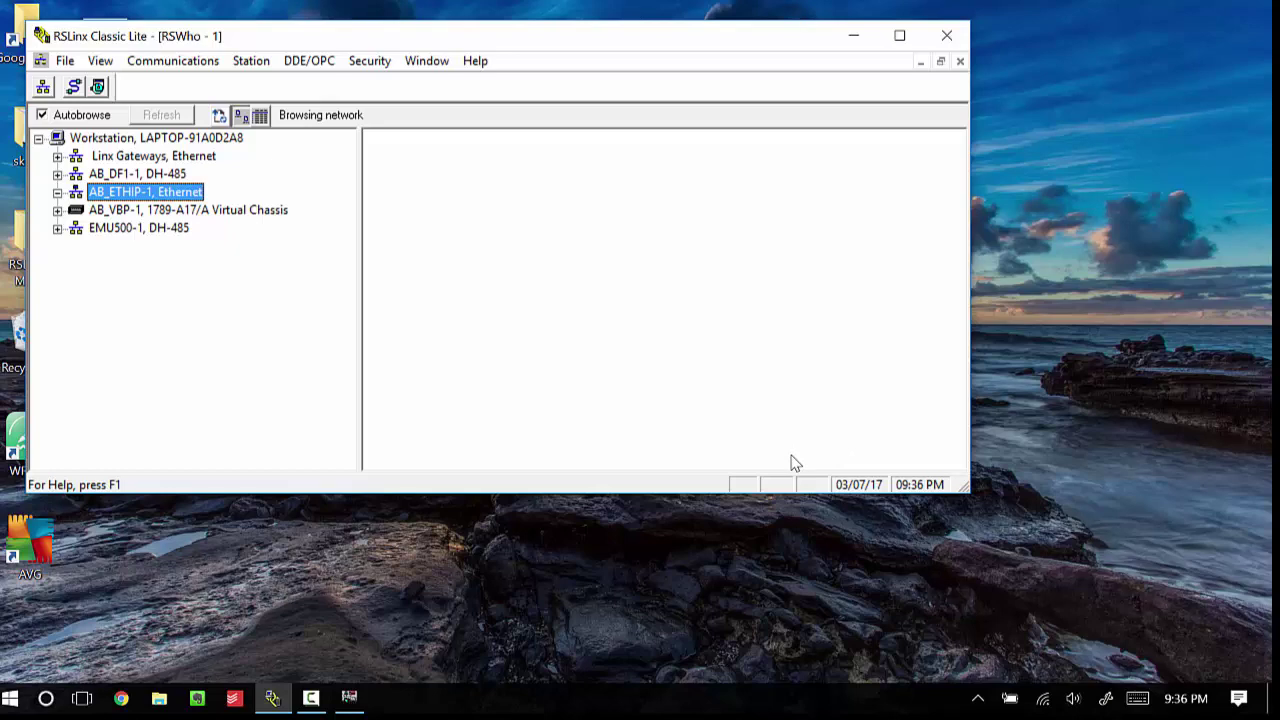
click(8, 700)
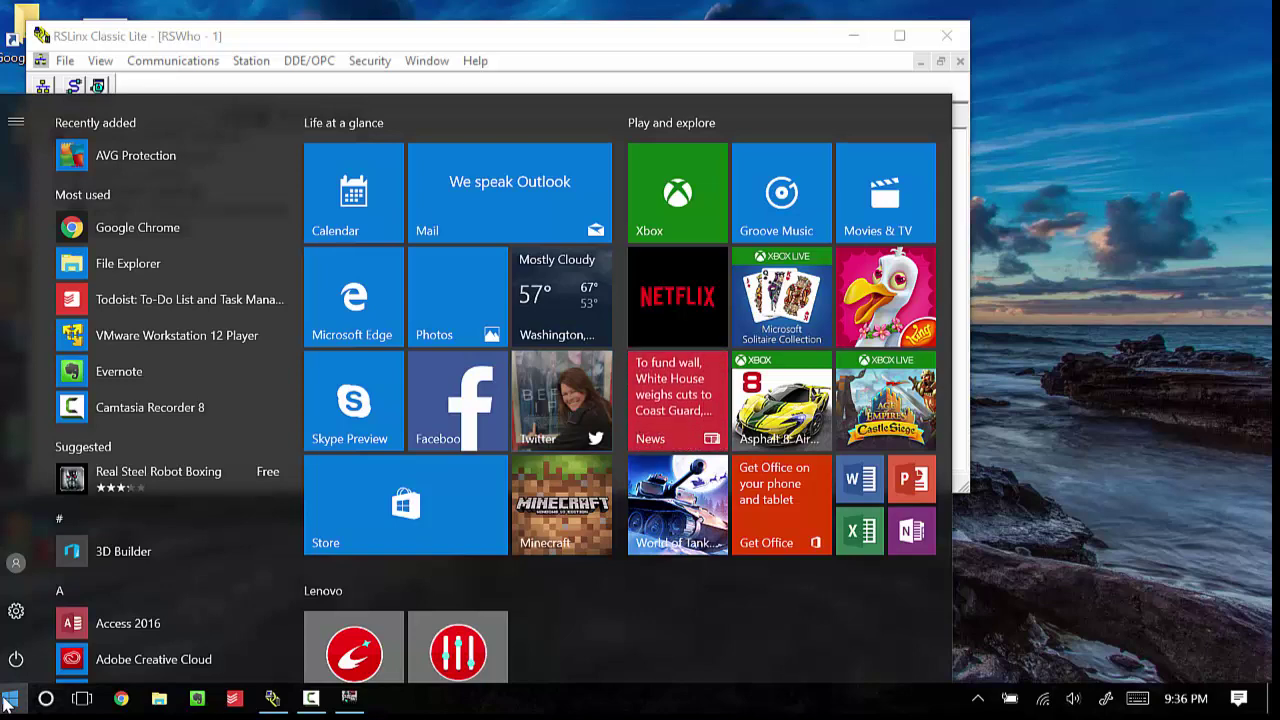
Search 'networ' and open Network and Sharing Center.
text(net)
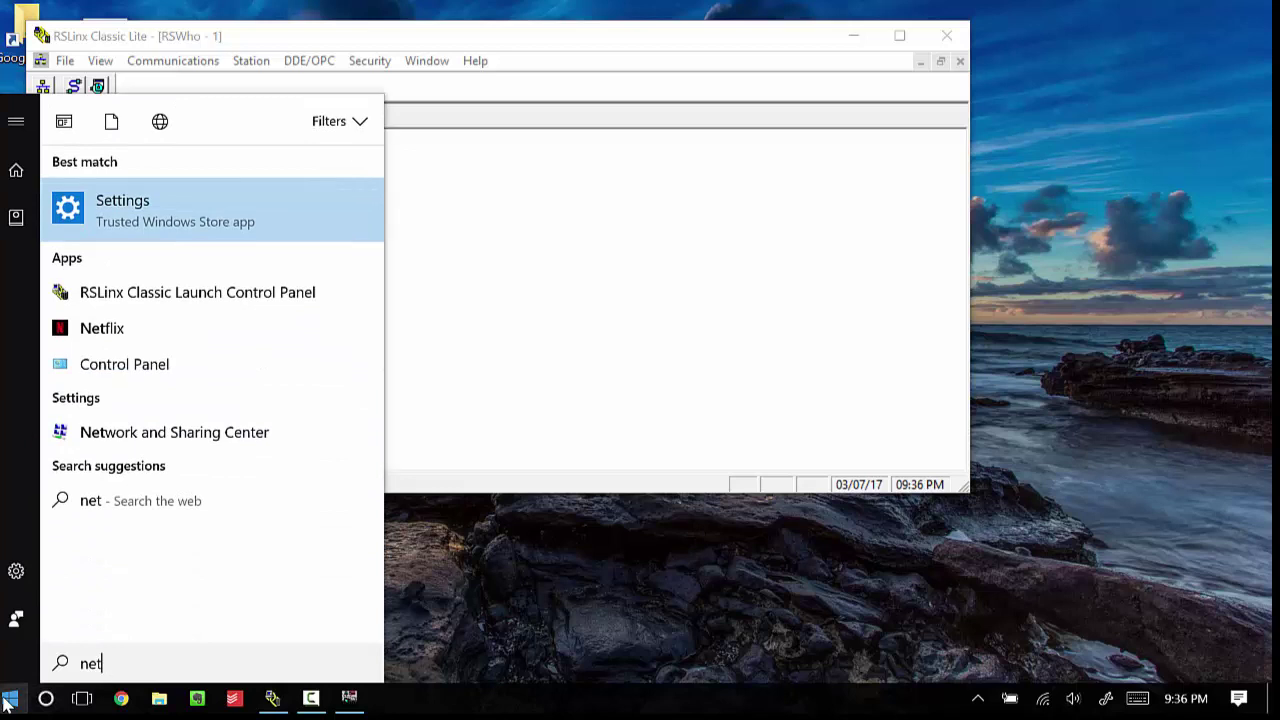
text(wor)
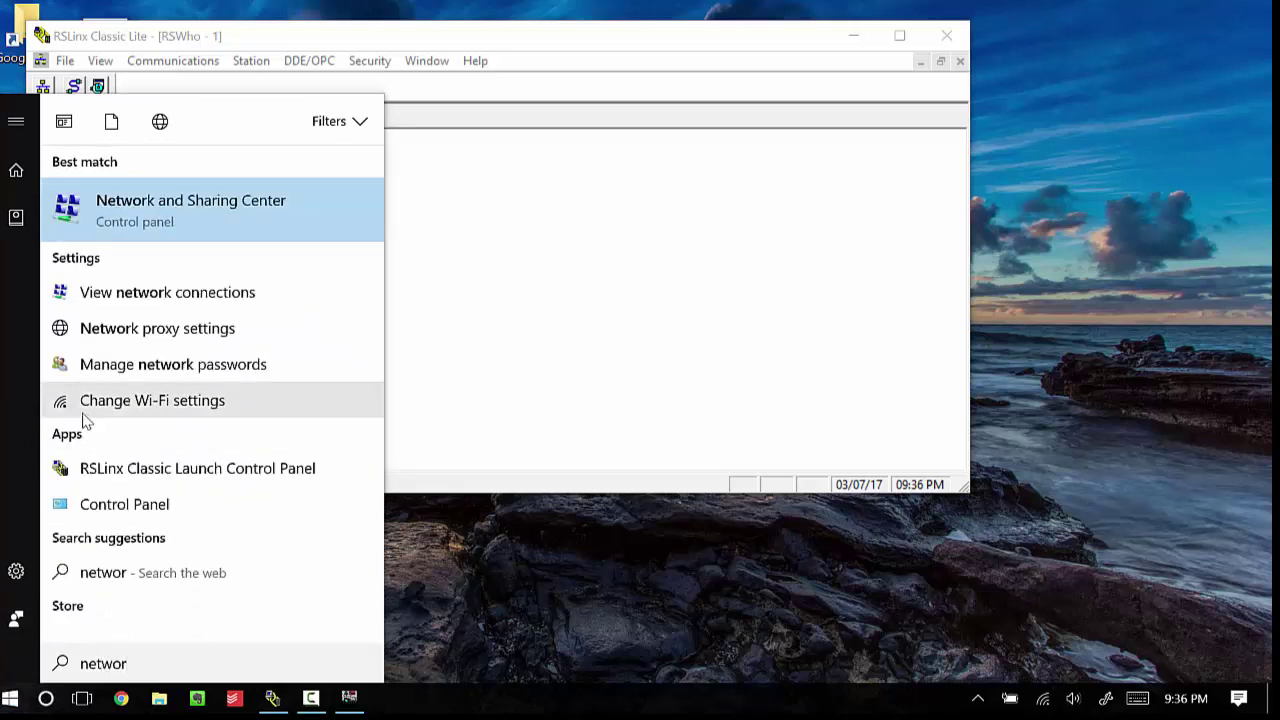
click(203, 205)
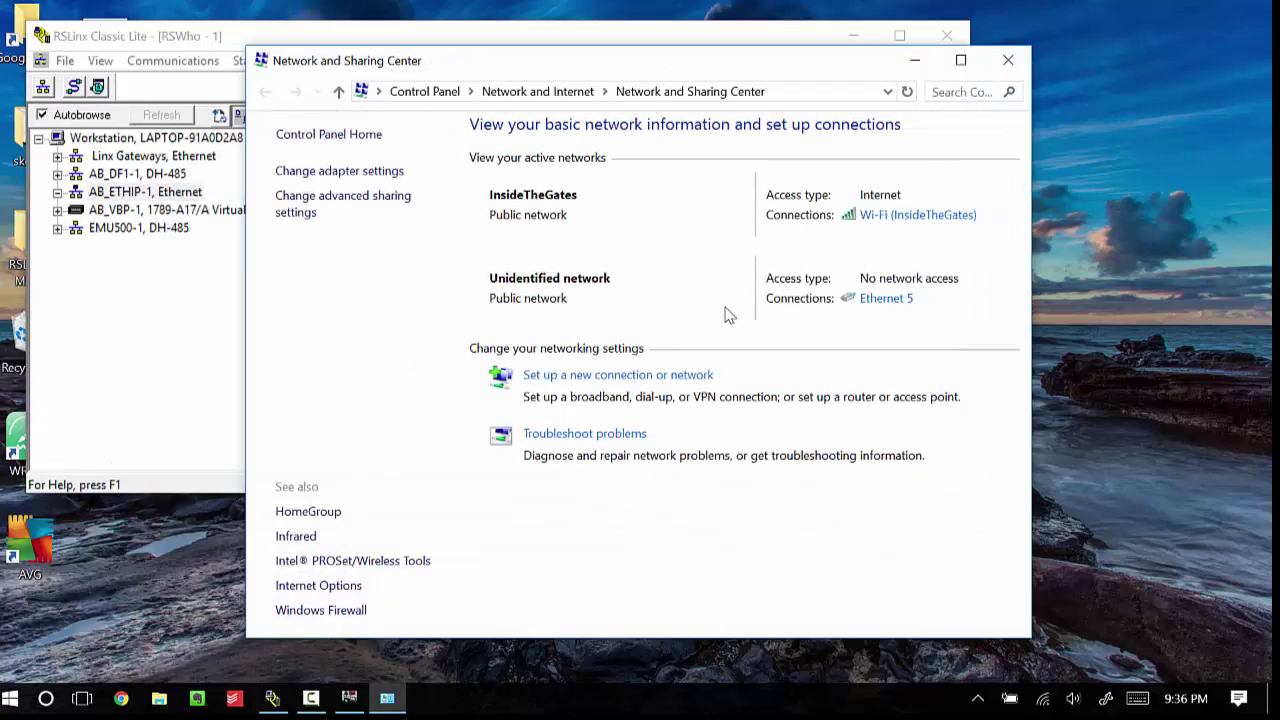
Show the list of network adapters via Change adapter settings.
click(389, 172)
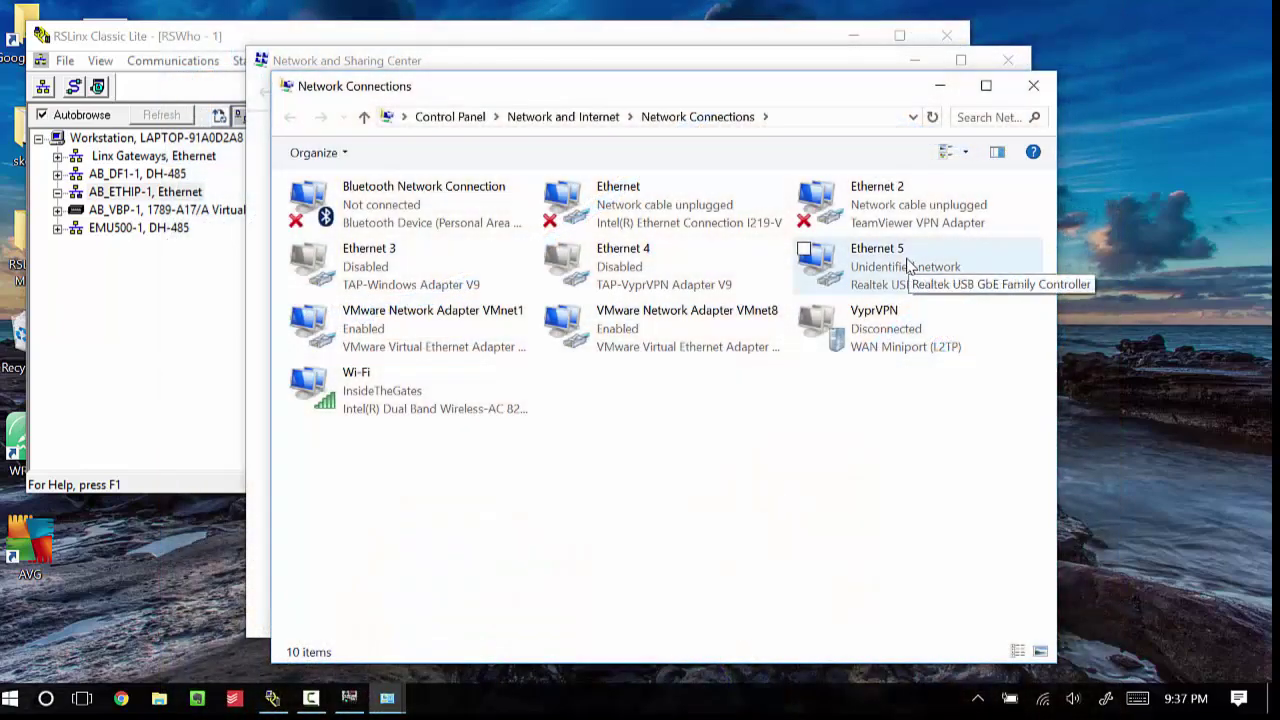
Bring up the Internet Protocol Version 4 (TCP/IPv4) properties of the Ethernet 5 adapter.
right_click(907, 271)
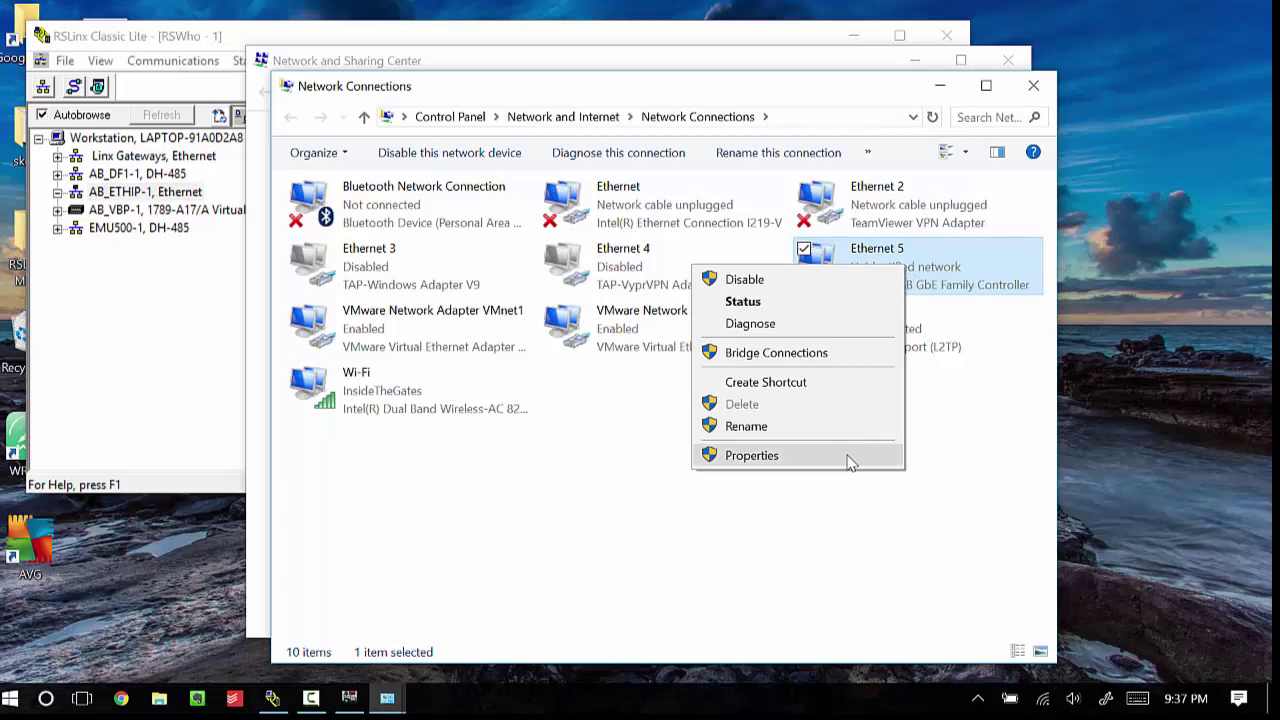
click(752, 455)
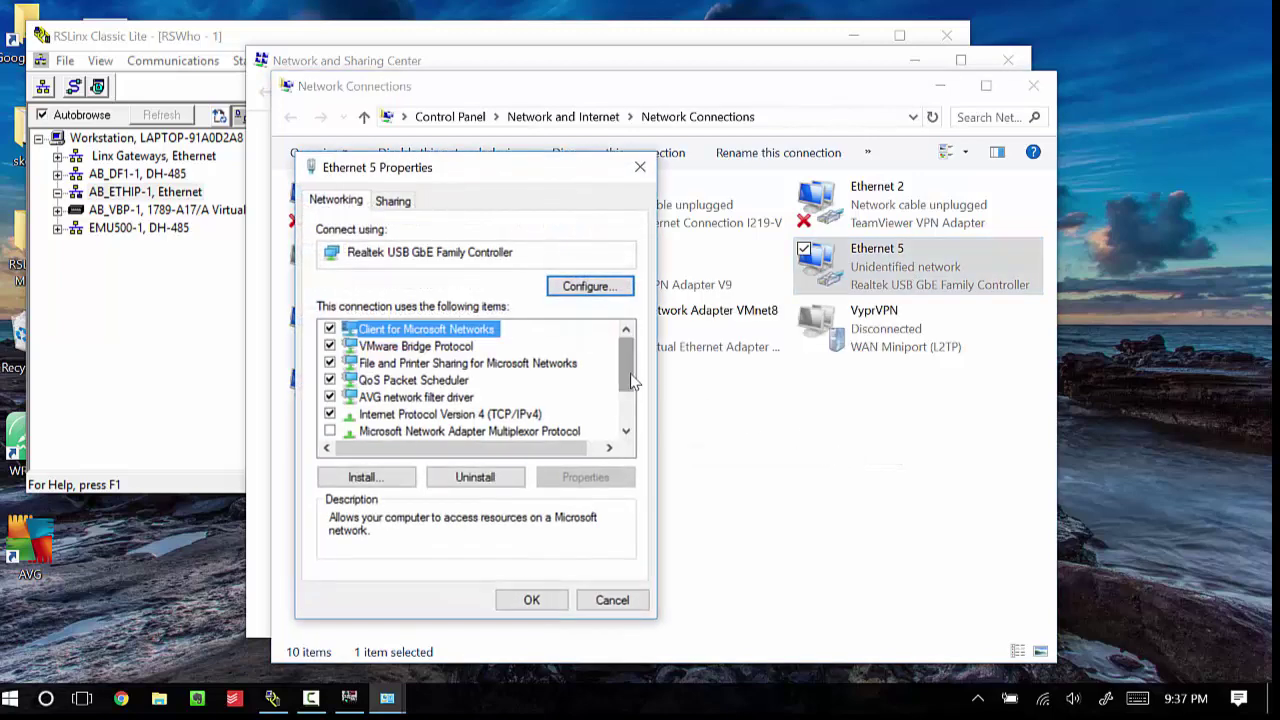
drag(630, 380, 630, 389)
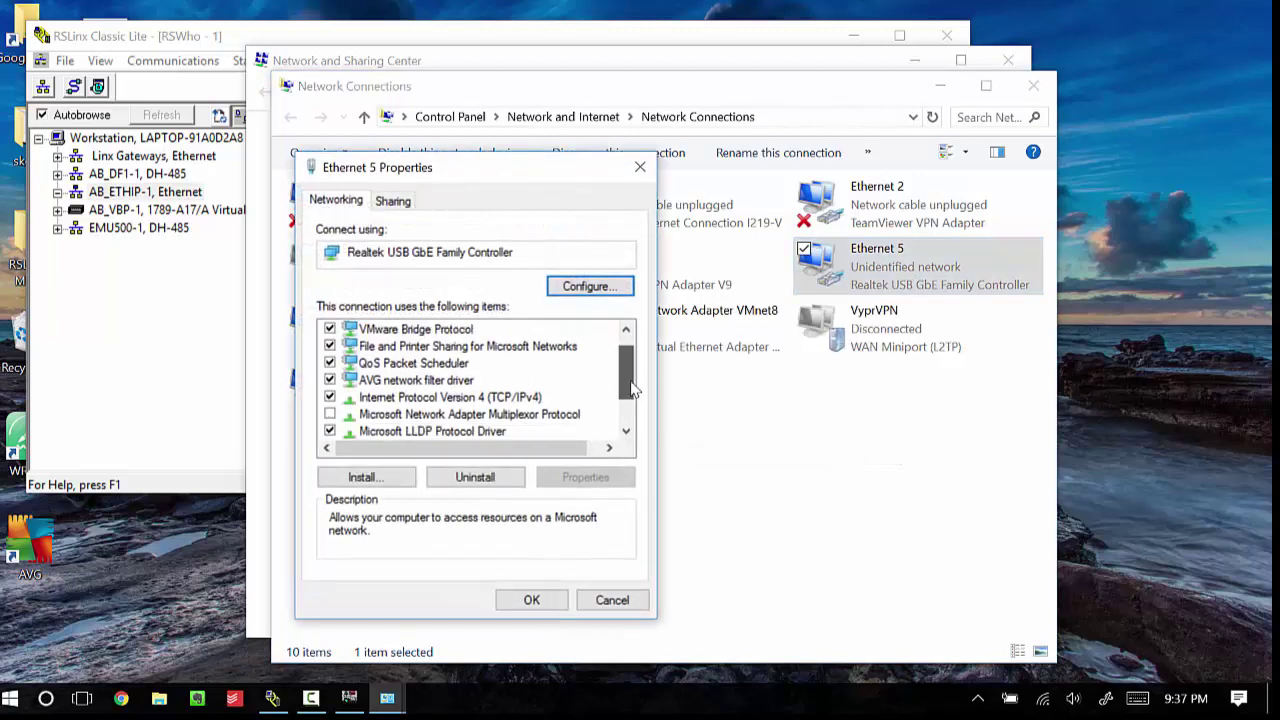
click(527, 400)
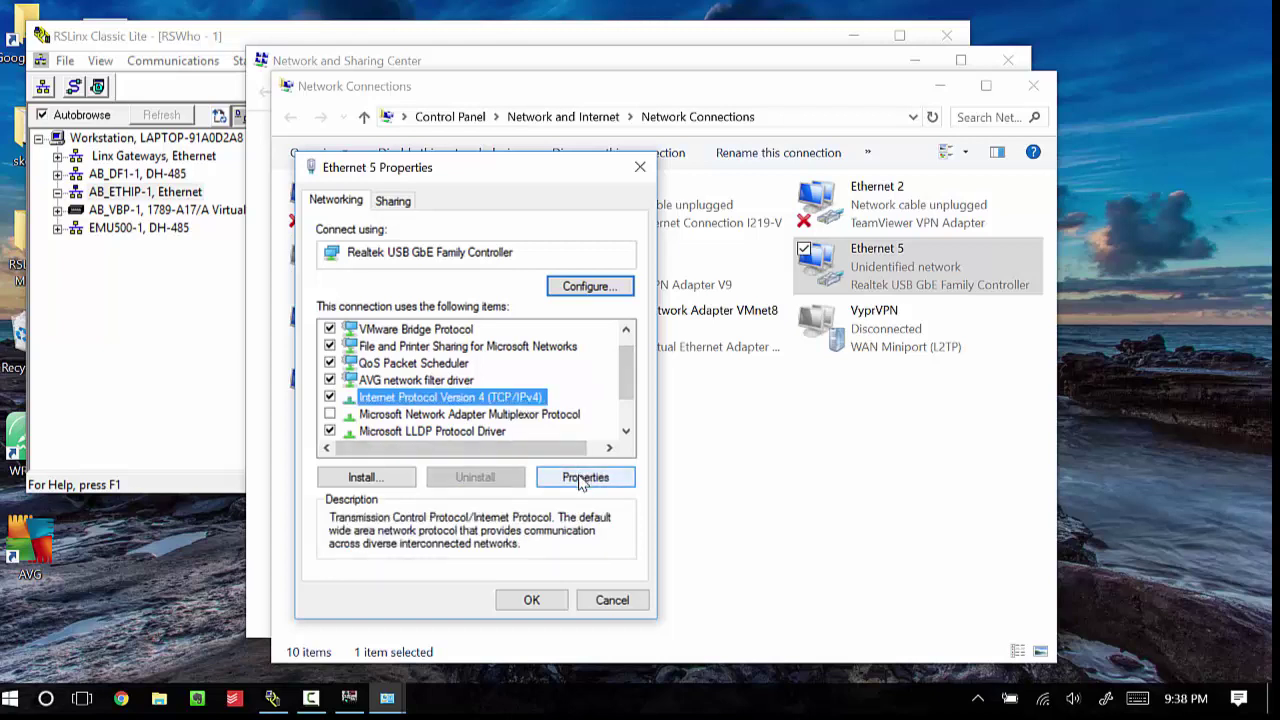
click(583, 481)
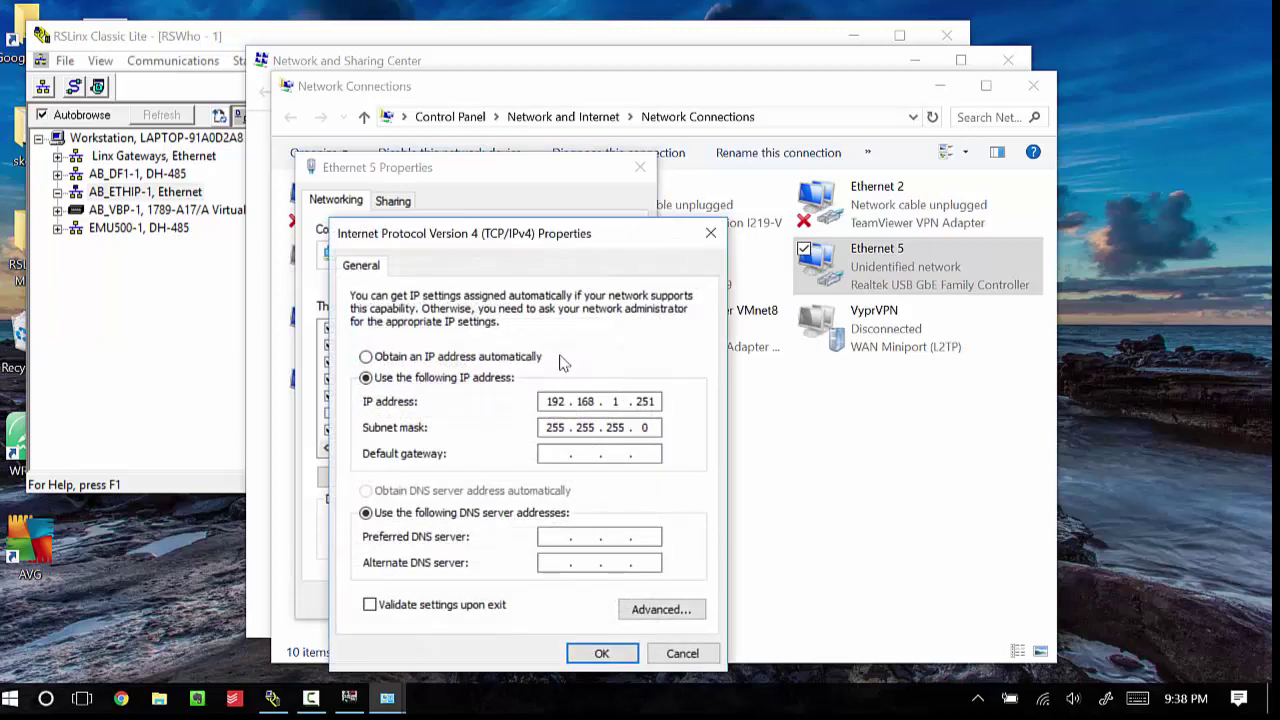
drag(590, 240, 601, 134)
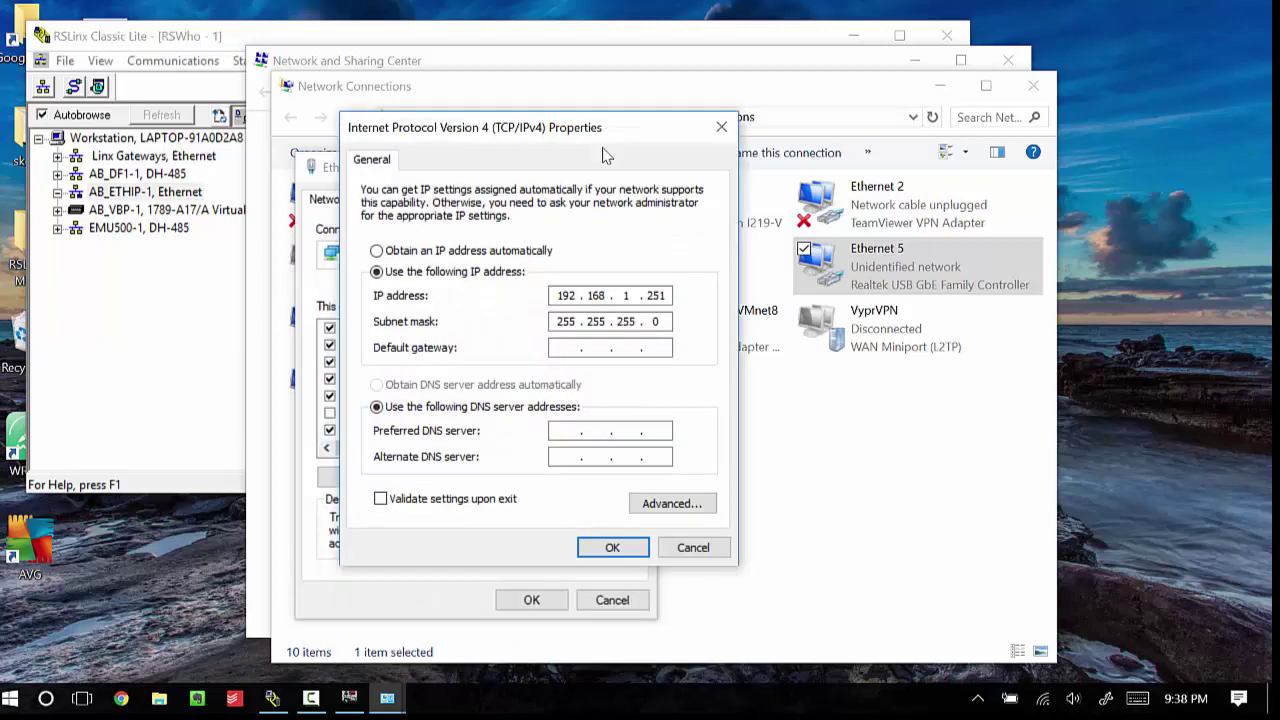
Give Ethernet 5 the static IP 192.168.1.3 with subnet mask 255.255.255.0 and apply.
click(476, 253)
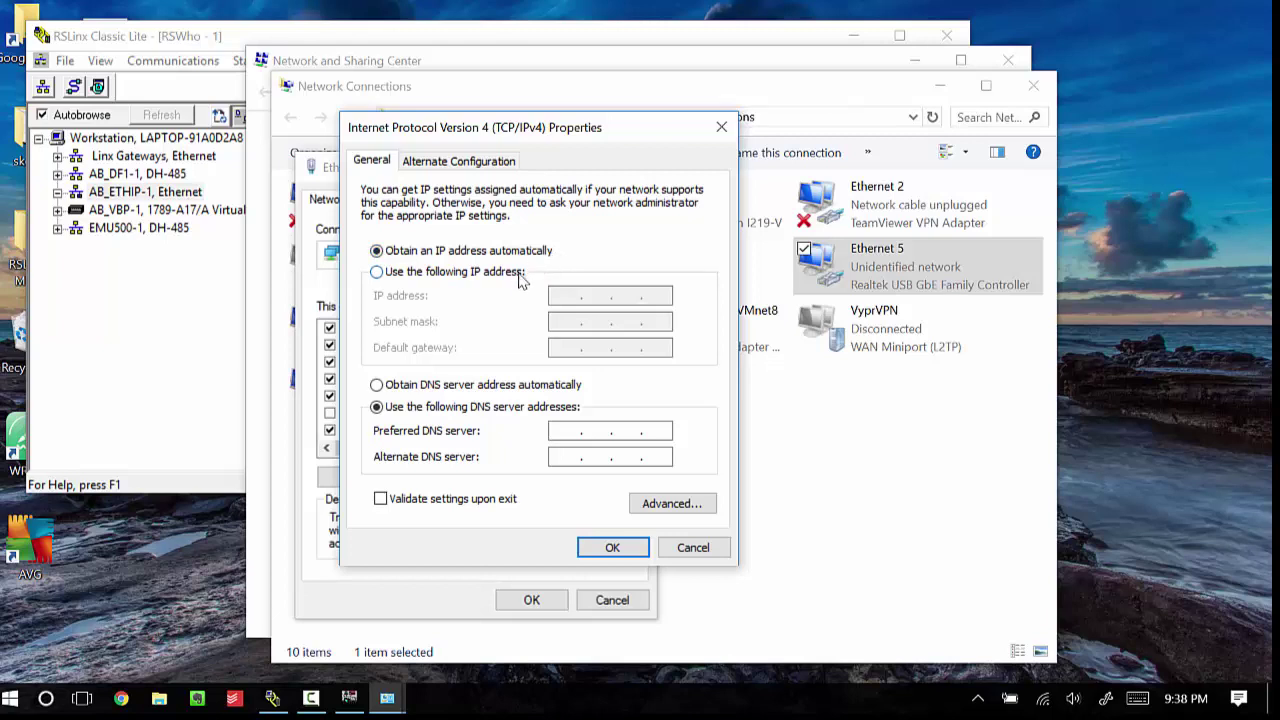
click(522, 276)
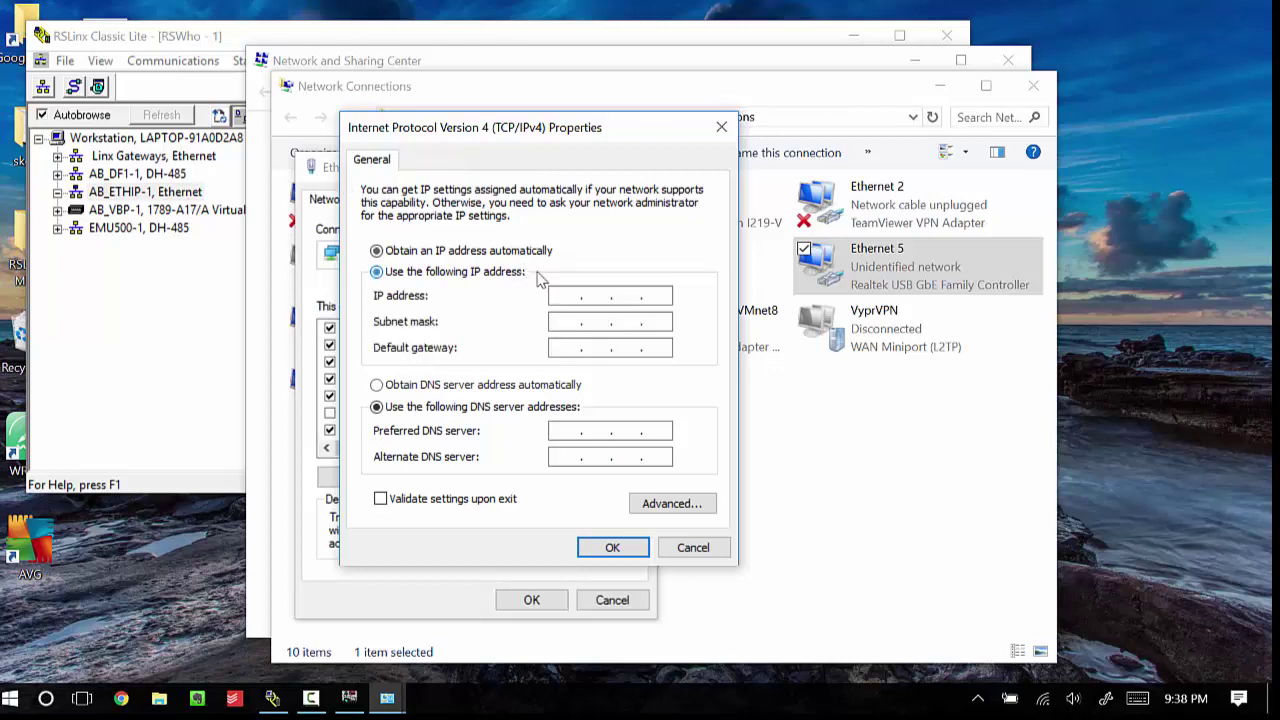
click(568, 294)
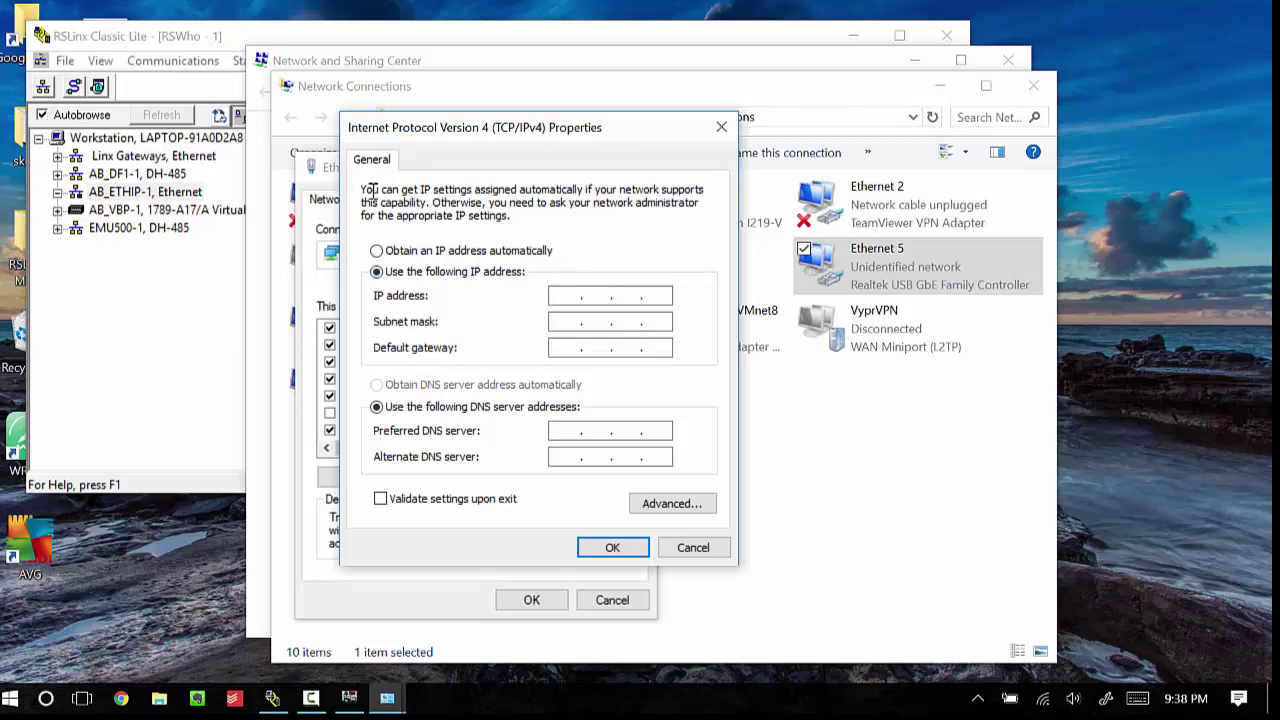
text(192 . 168 . 1 . 3)
key(Tab)
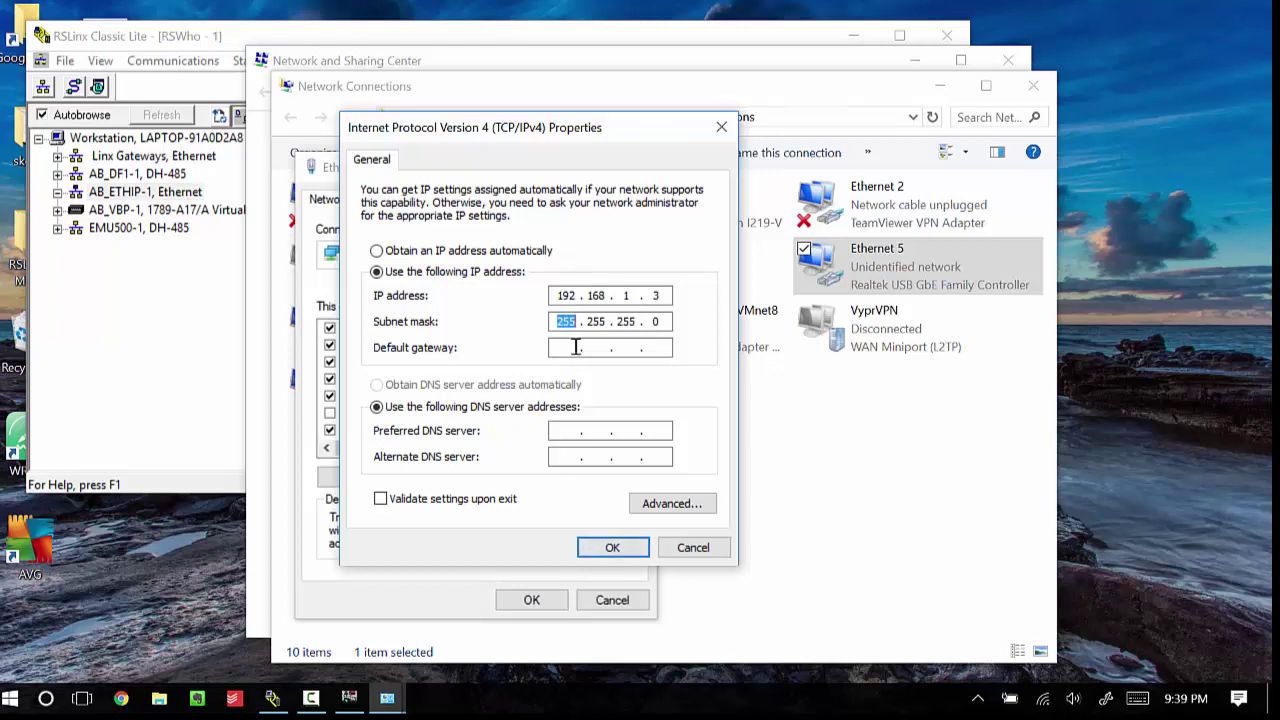
click(614, 548)
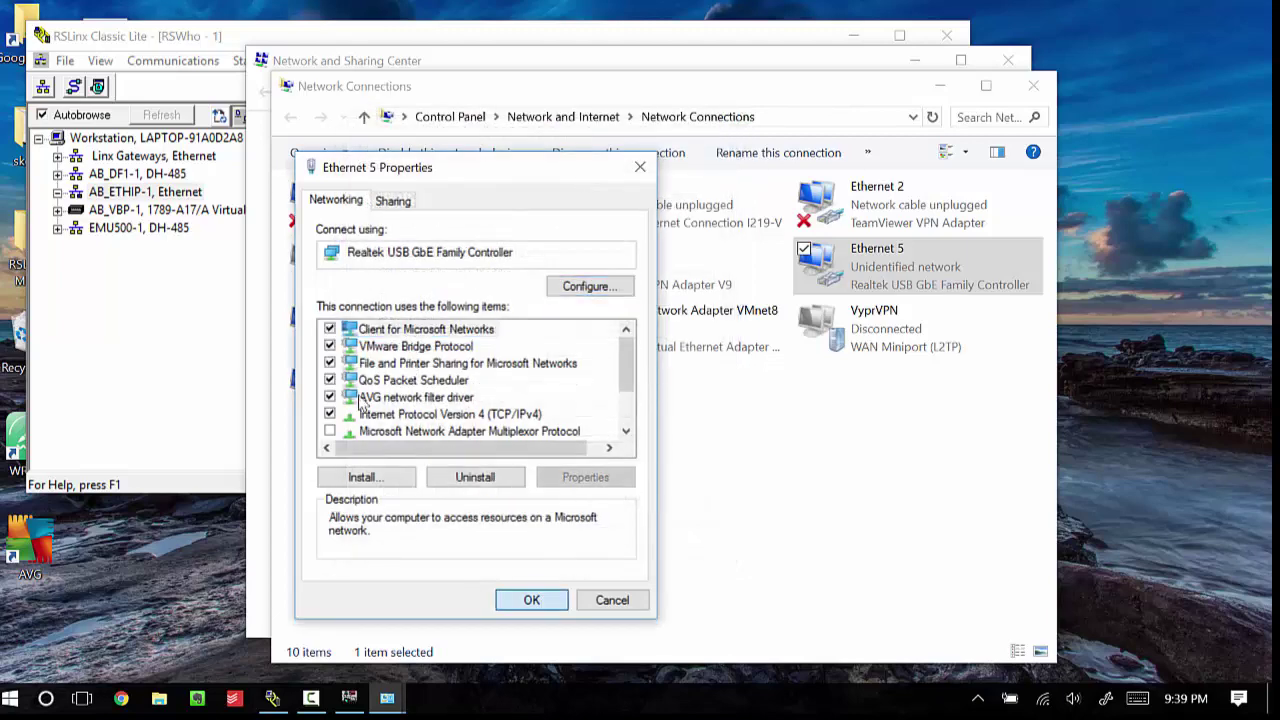
key(Return)
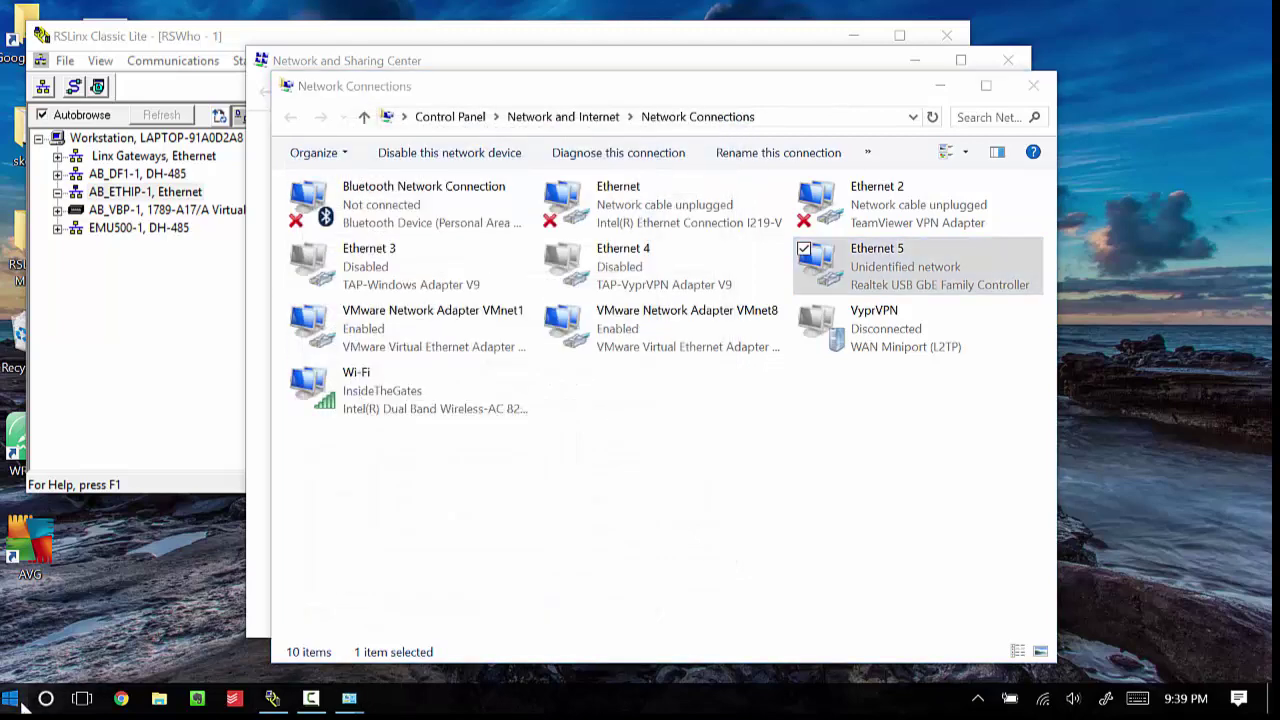
click(14, 699)
Relaunch the BOOTP-DHCP Tool with 'bootp' and bring up its default Network Settings.
text(bootp)
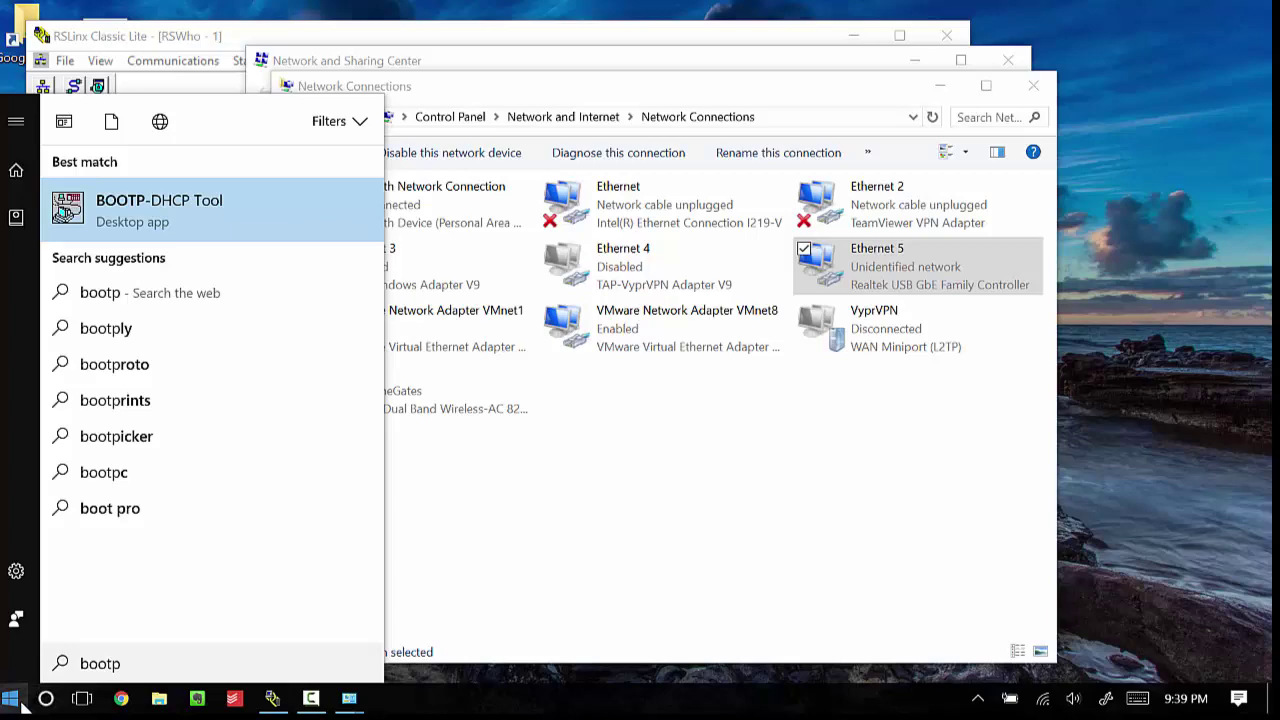
key(Return)
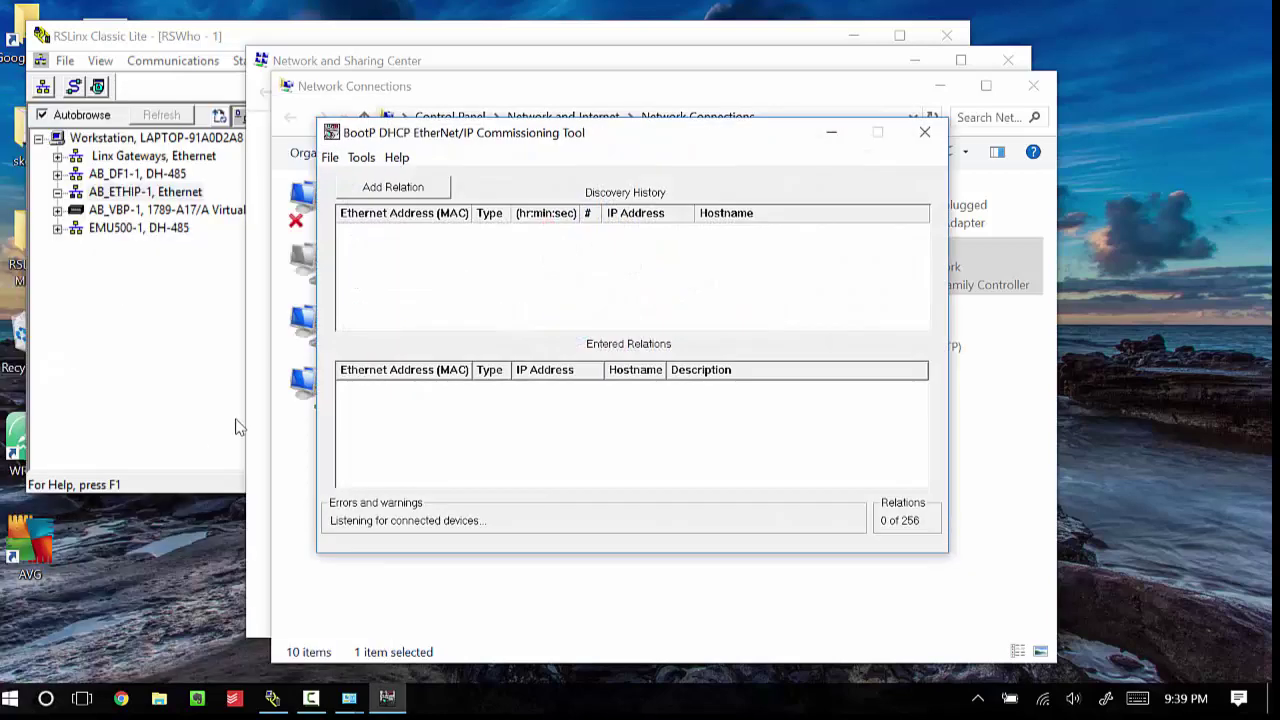
click(380, 163)
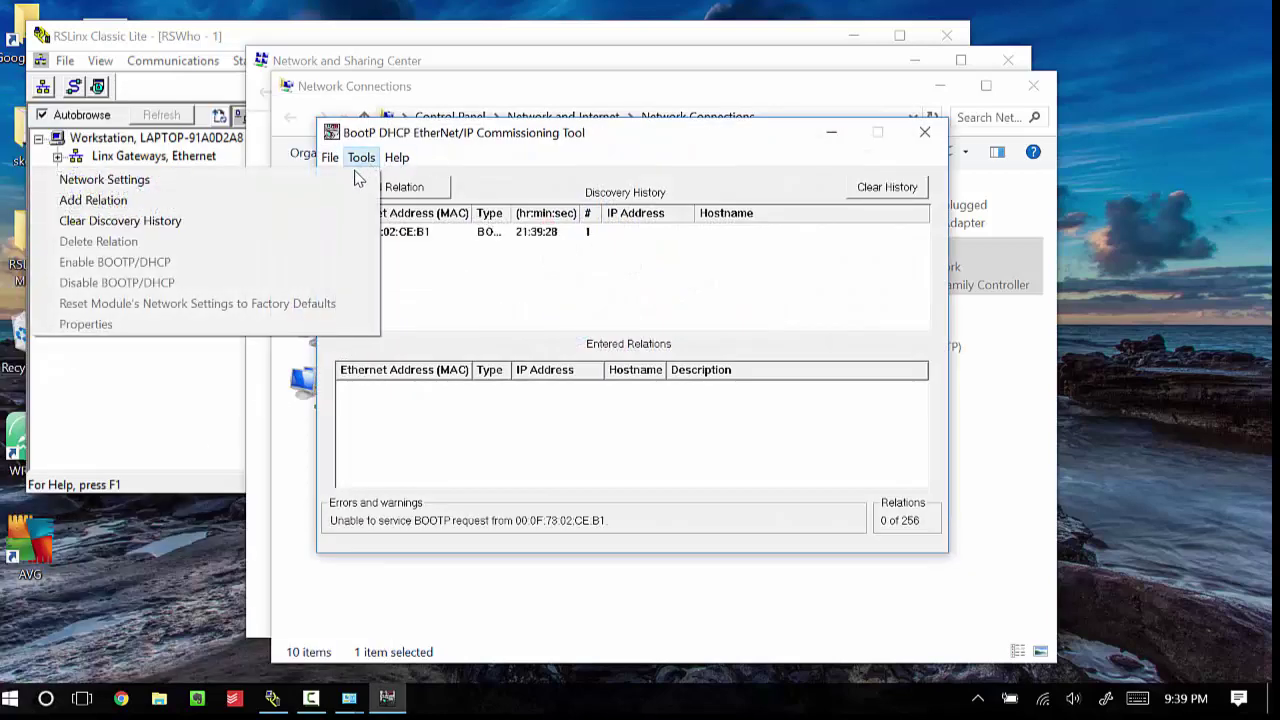
click(354, 178)
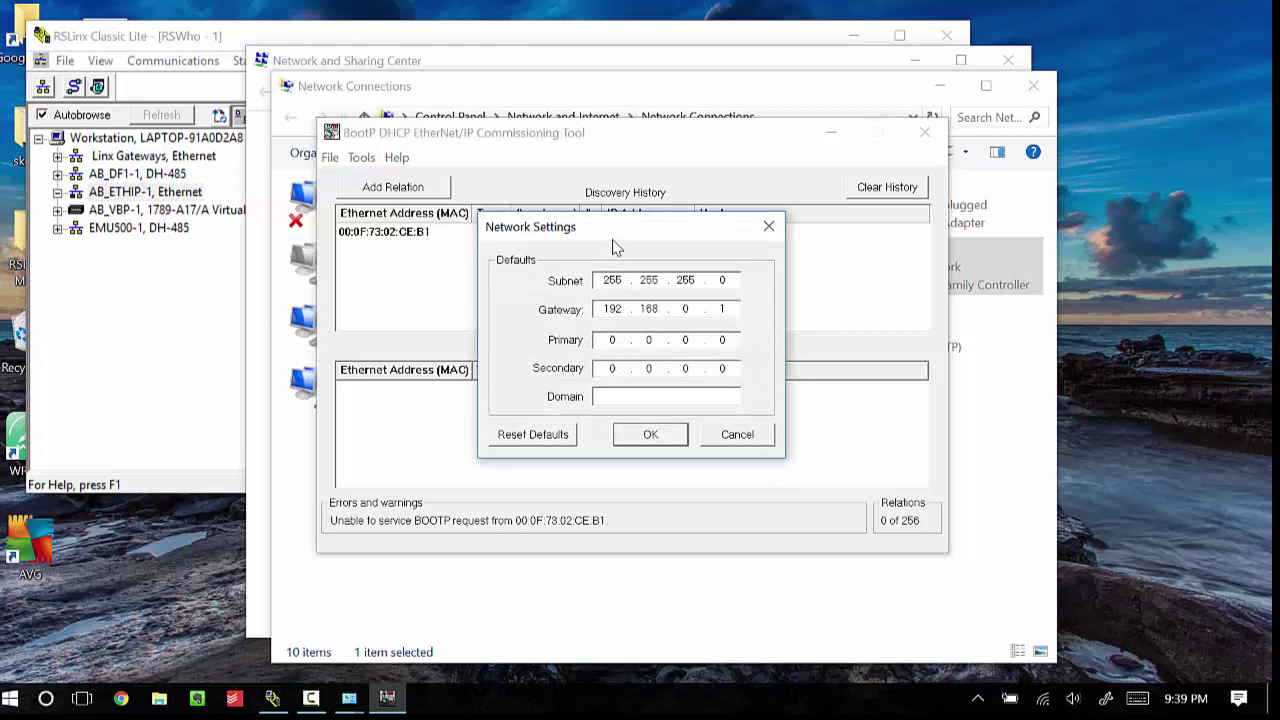
drag(614, 234, 587, 241)
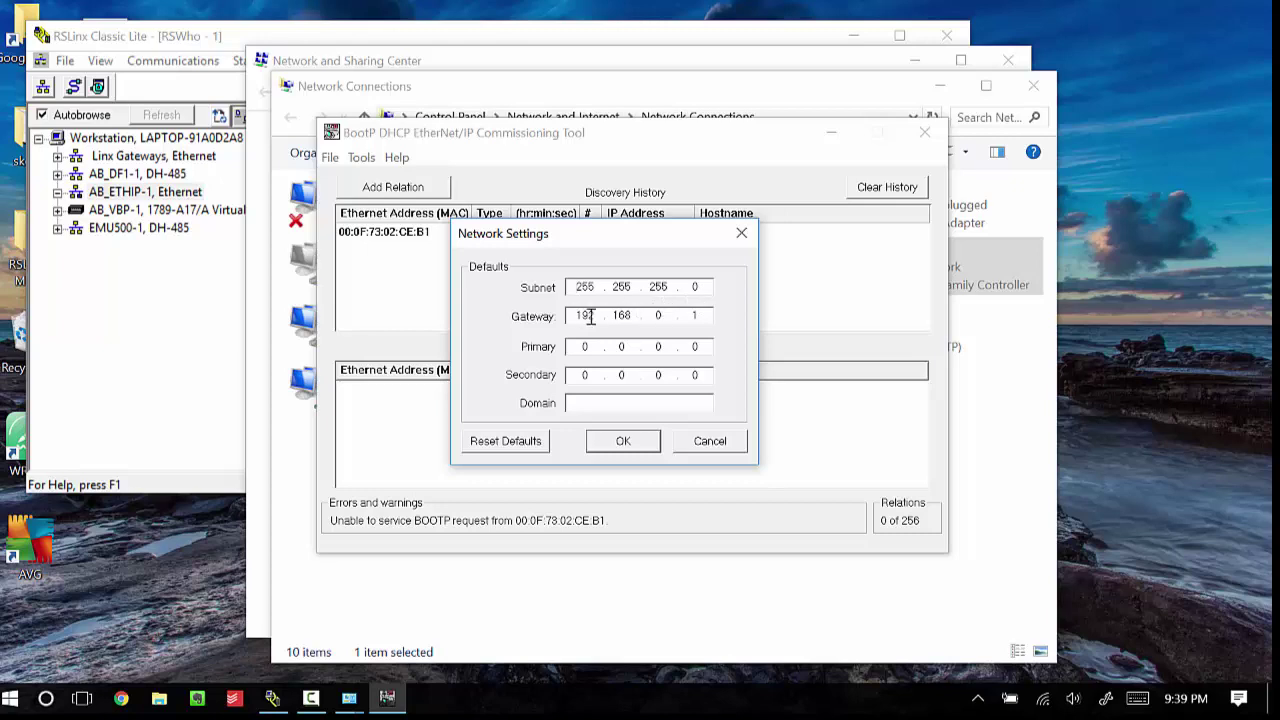
Set the default gateway to 0.0.0.0 with subnet 255.255.255.0, then narrow the MAC column.
mouse_move(597, 316)
mouse_down()
mouse_move(574, 316)
mouse_move(604, 316)
mouse_up()
text(0 . 0 . 0 . 0)
click(640, 441)
drag(509, 213, 538, 215)
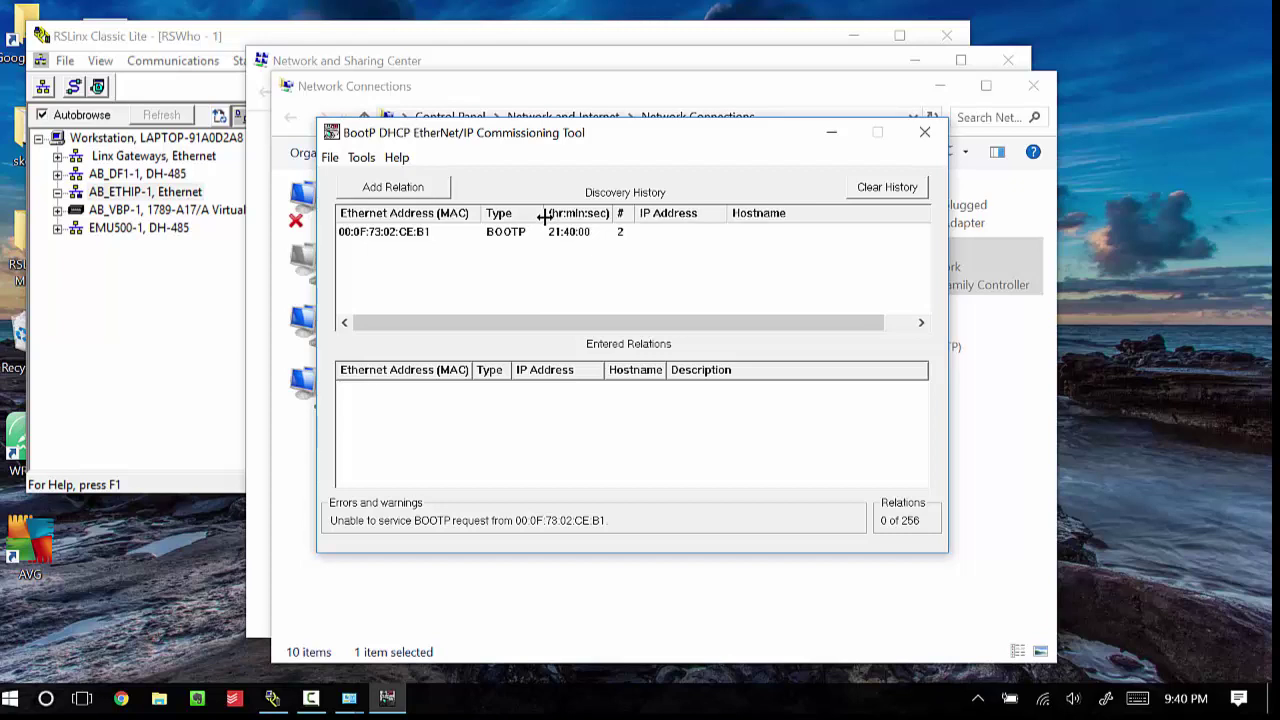
Select the 00:0F:73:02:CE:B1 BOOTP request in Discovery History and show its Add Relation menu.
click(389, 239)
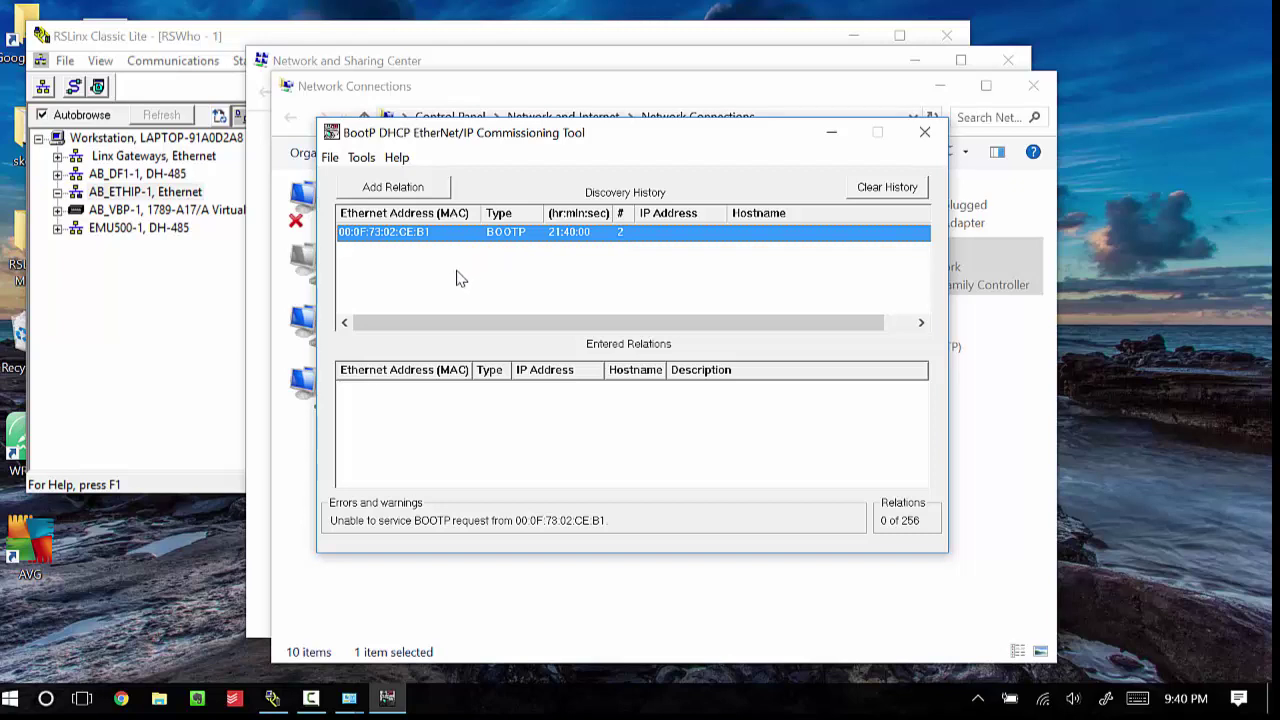
click(508, 235)
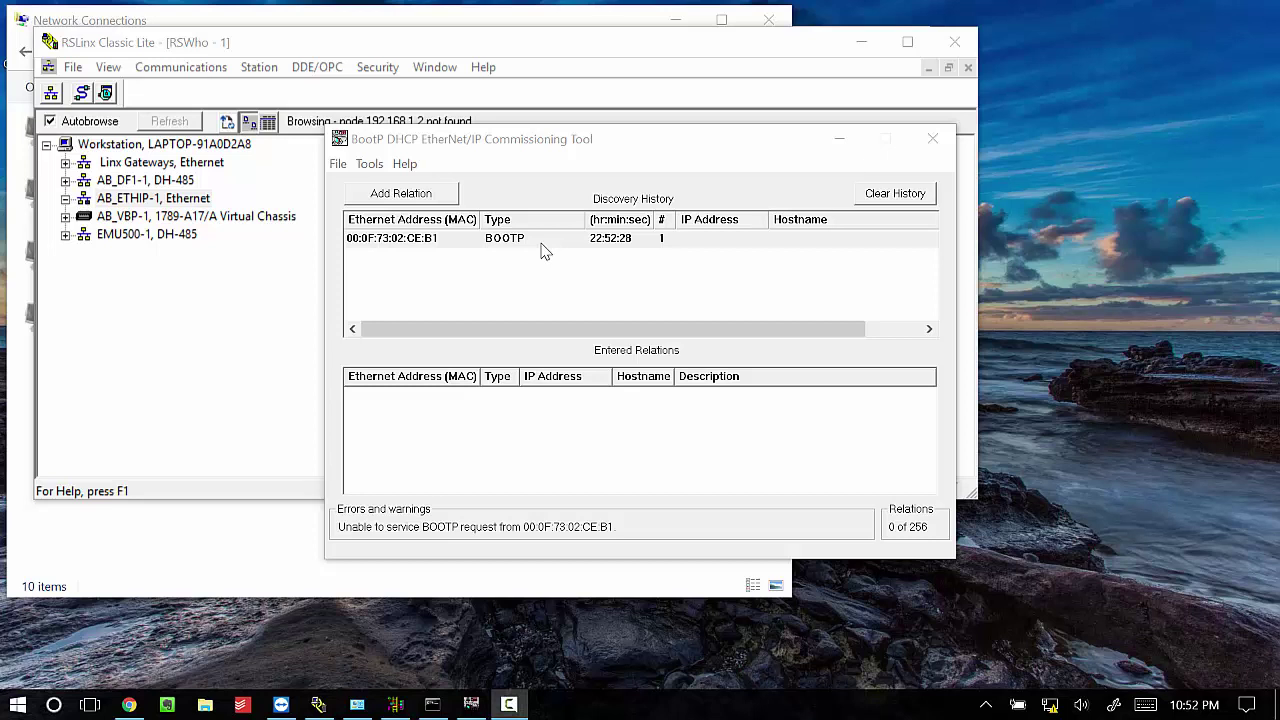
click(543, 251)
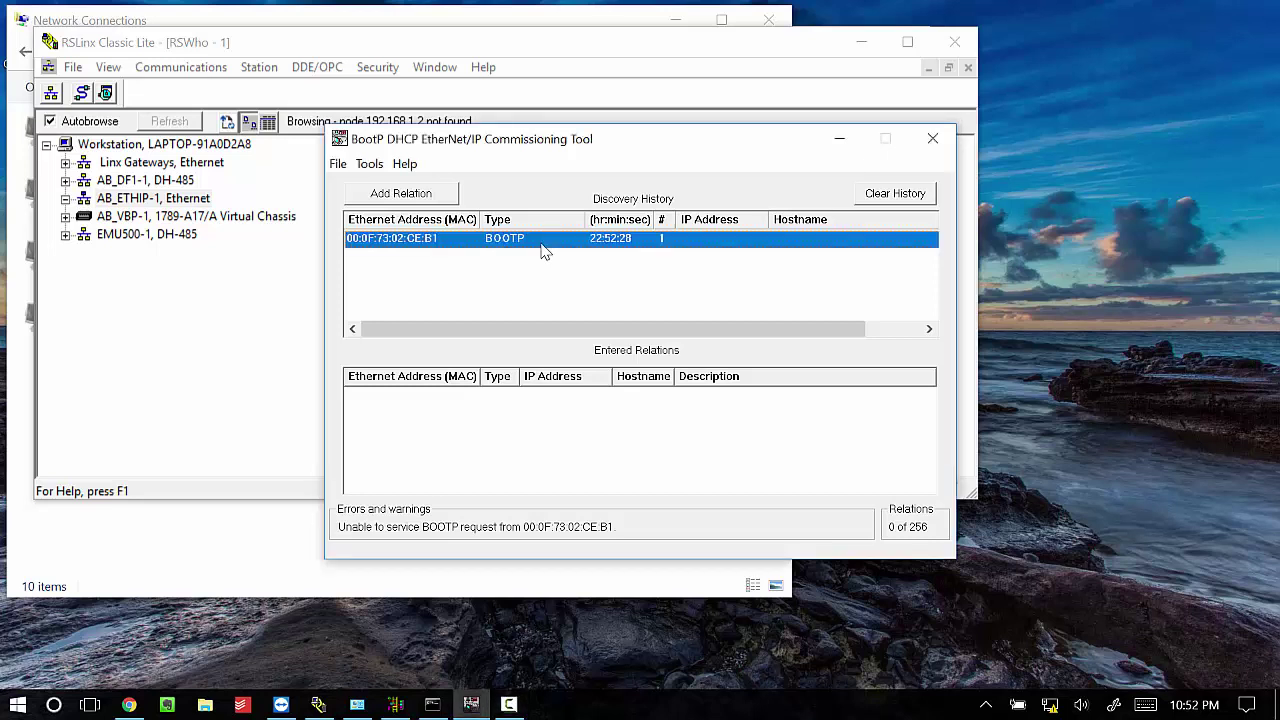
right_click(543, 251)
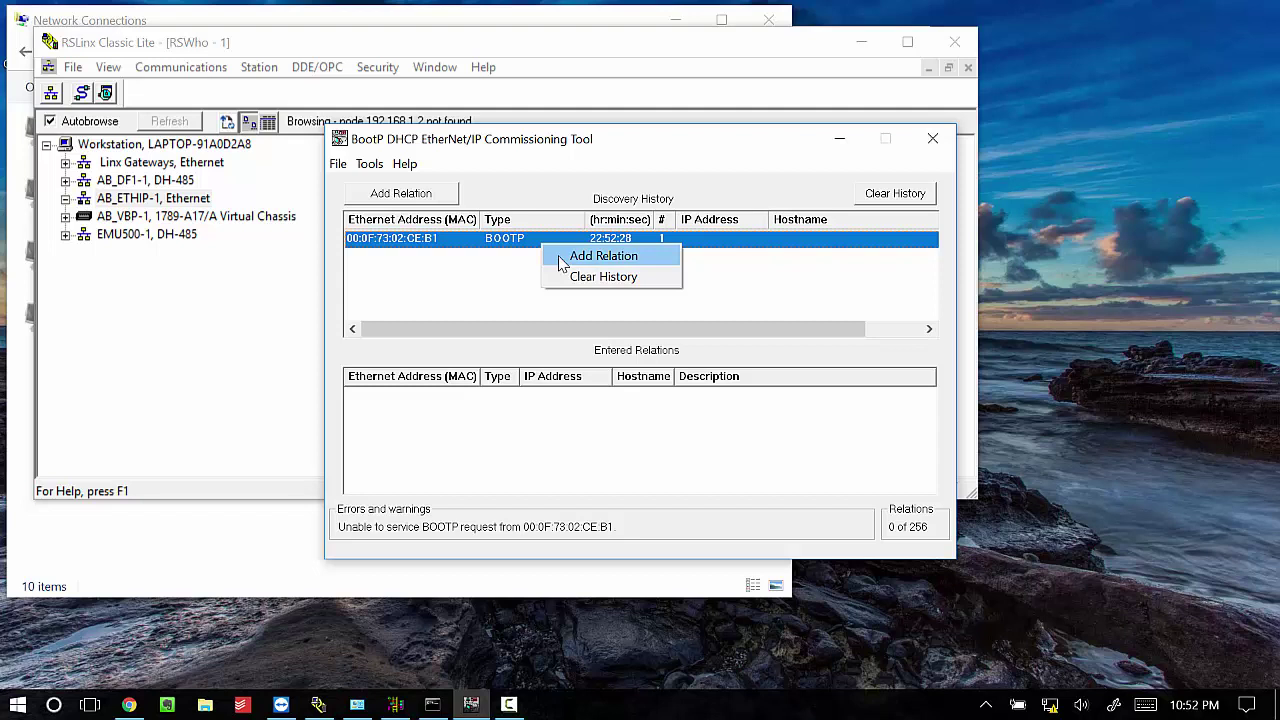
Add a relation assigning IP 192.168.1.2 to MAC 00:0F:73:02:CE:B1 and select it.
click(603, 256)
click(642, 328)
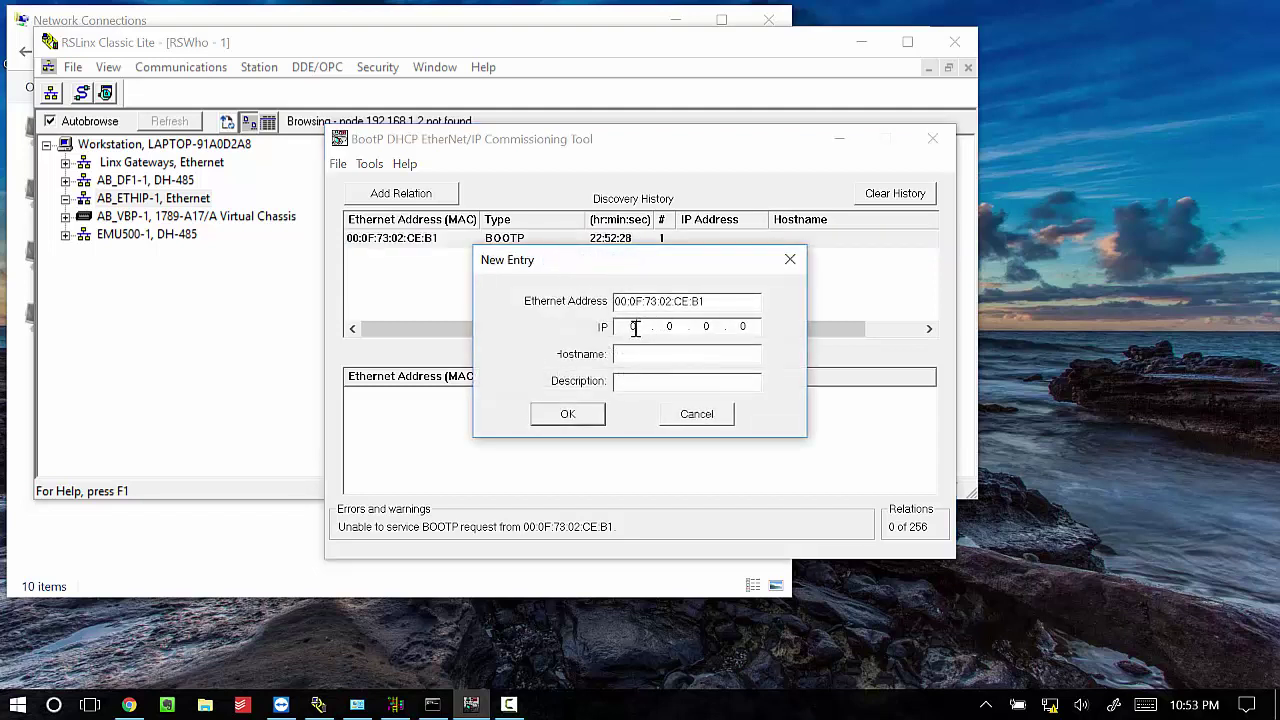
double_click(635, 328)
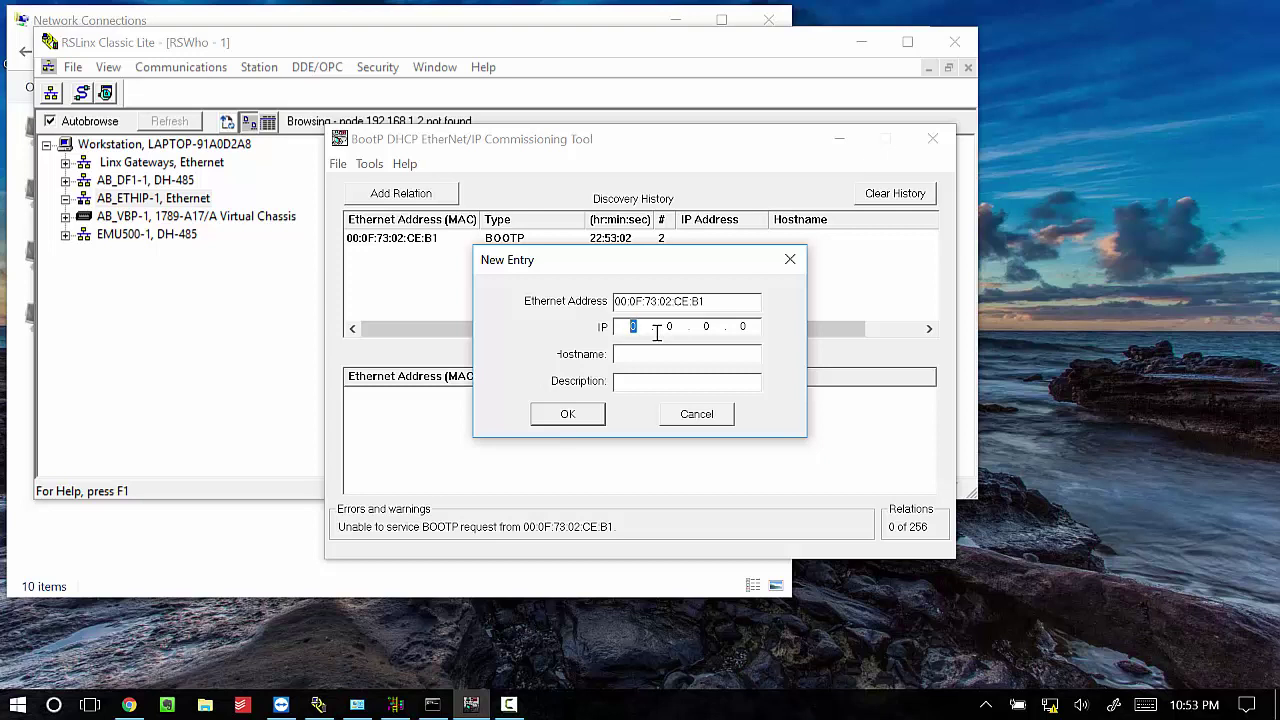
text(192.168.1)
key(Delete)
text(2)
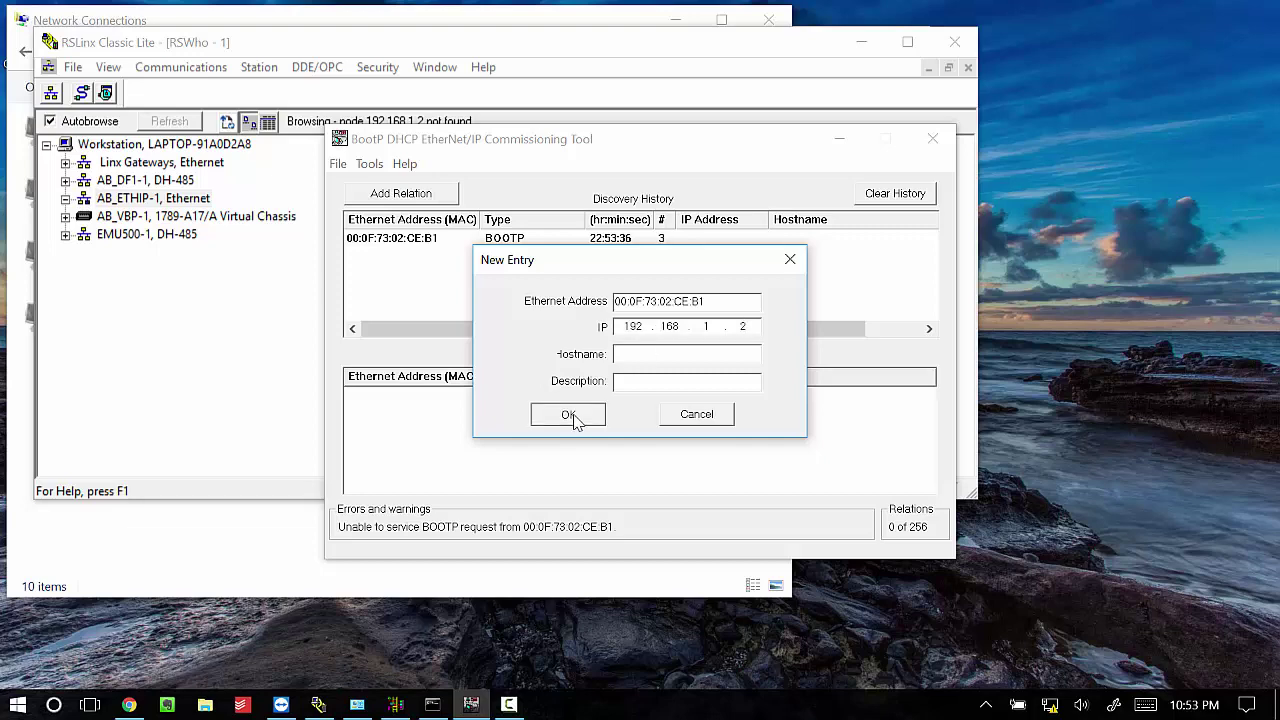
click(573, 418)
click(572, 400)
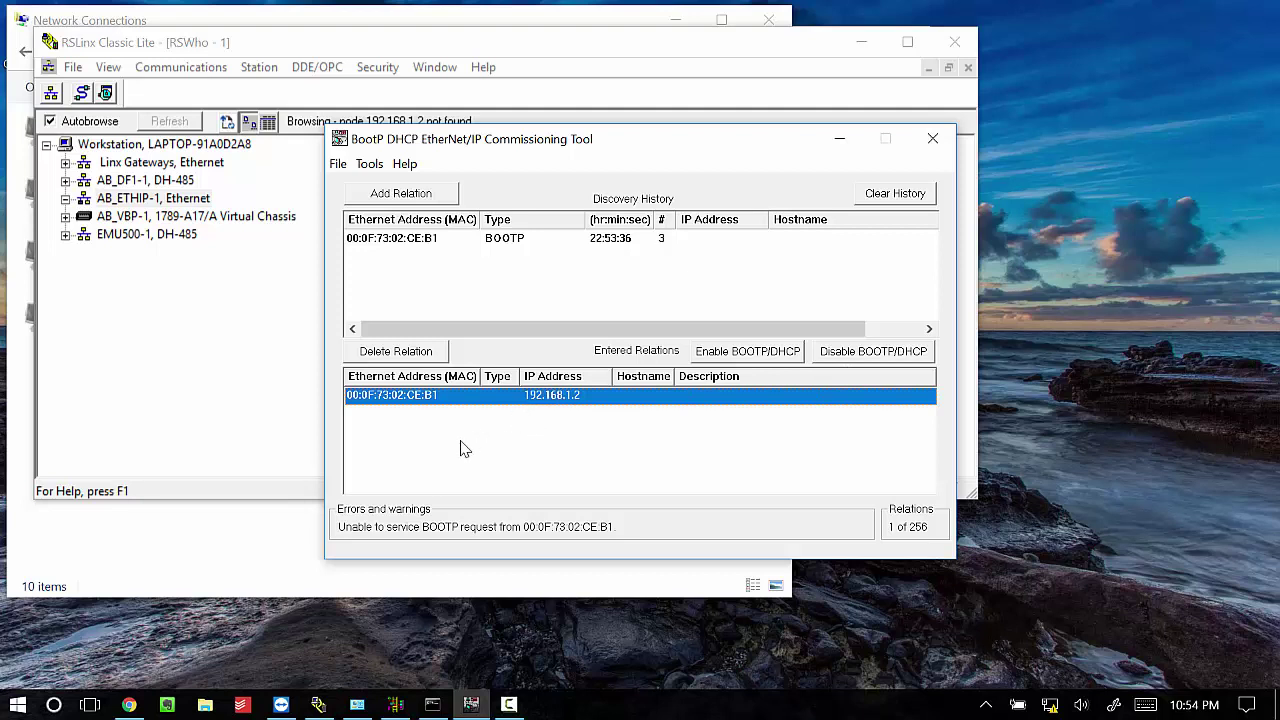
Bring the Network Connections window back in front of the BootP tool.
click(285, 528)
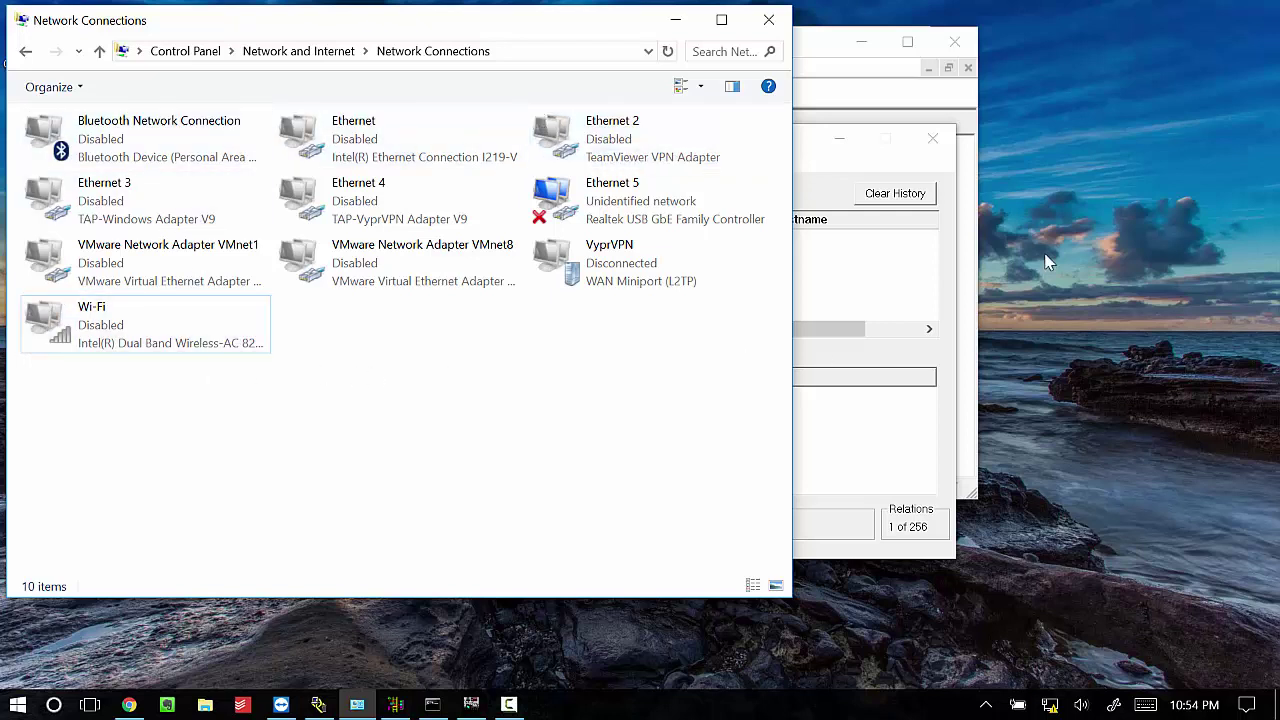
Disable BOOTP/DHCP on the 192.168.1.2 relation so the controller keeps its address.
click(910, 257)
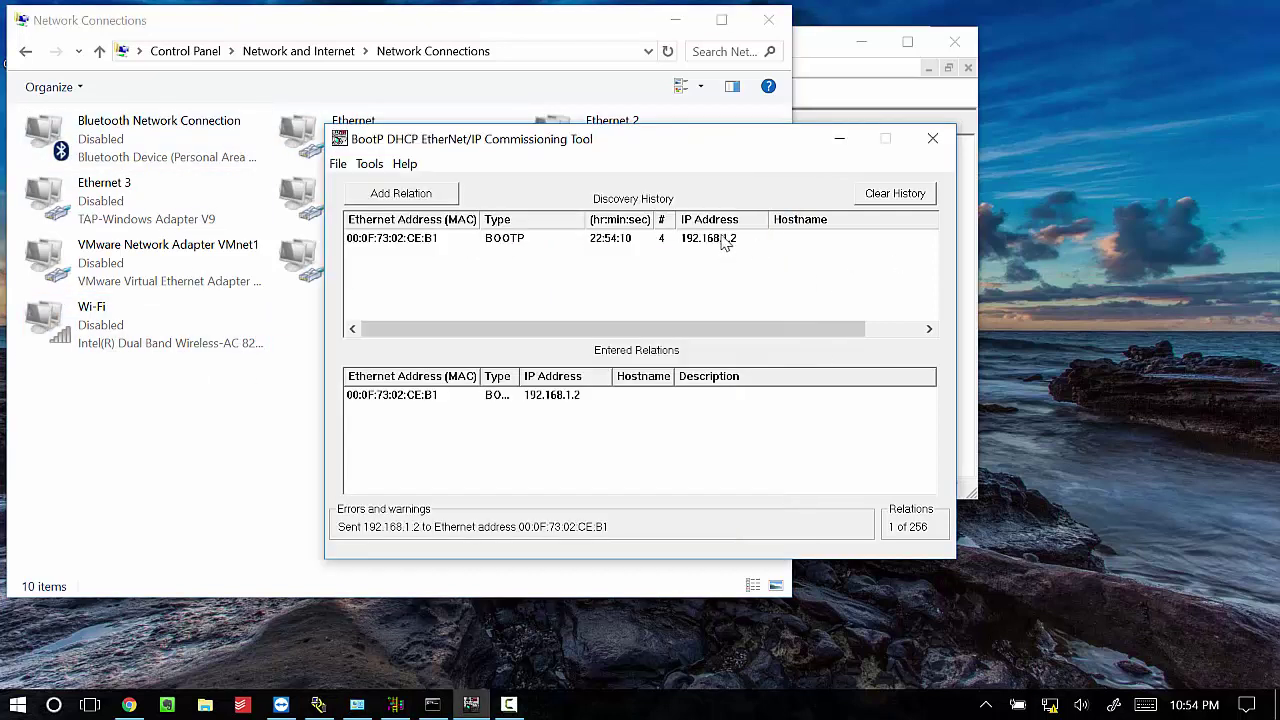
click(492, 396)
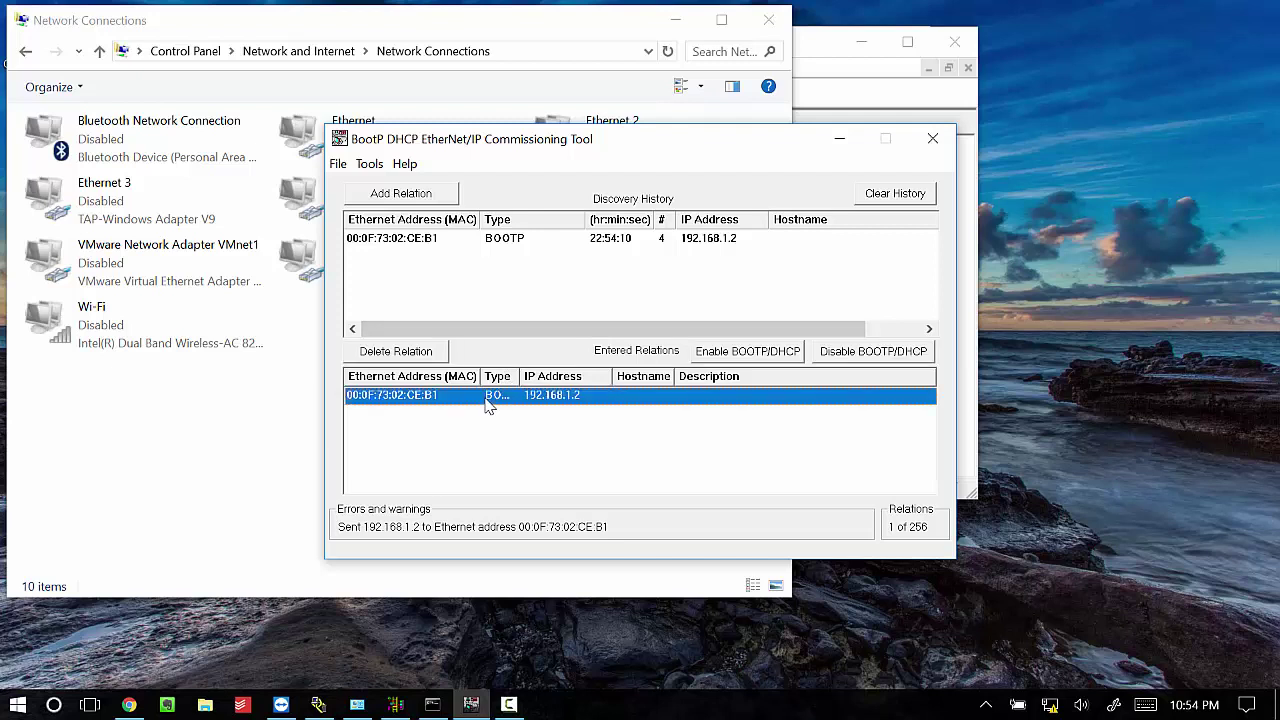
drag(521, 376, 549, 377)
right_click(560, 398)
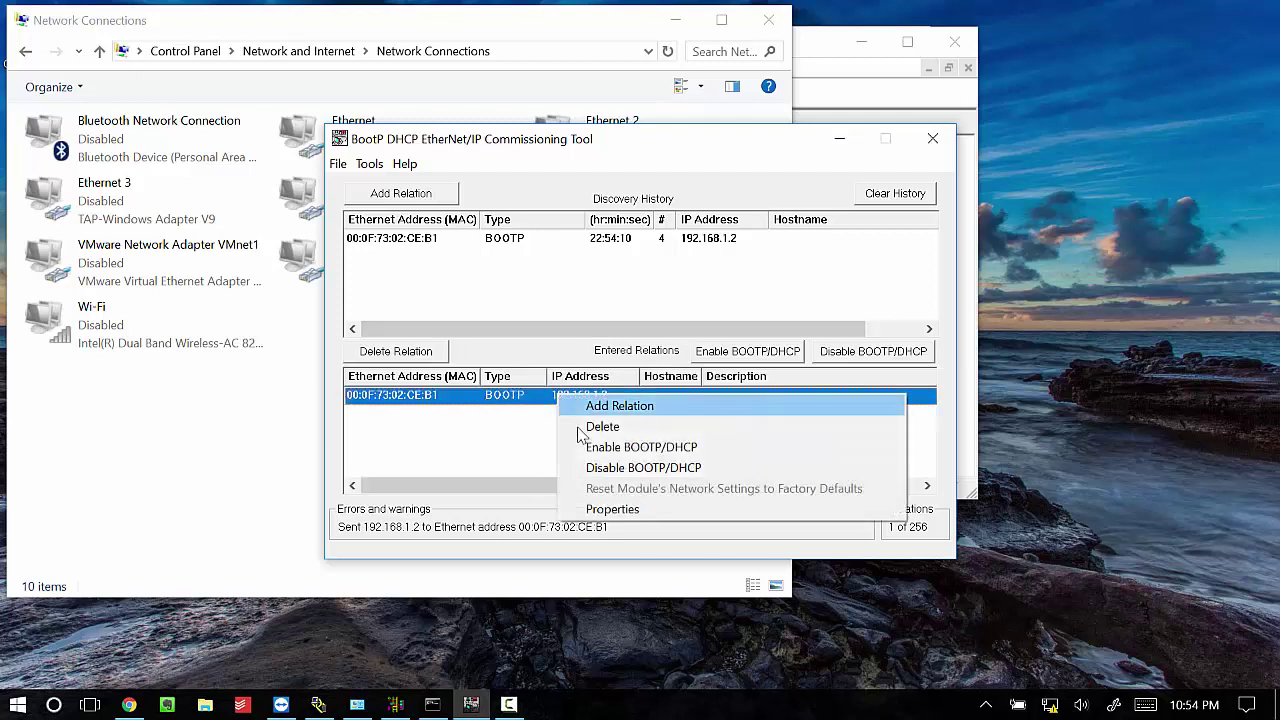
click(606, 468)
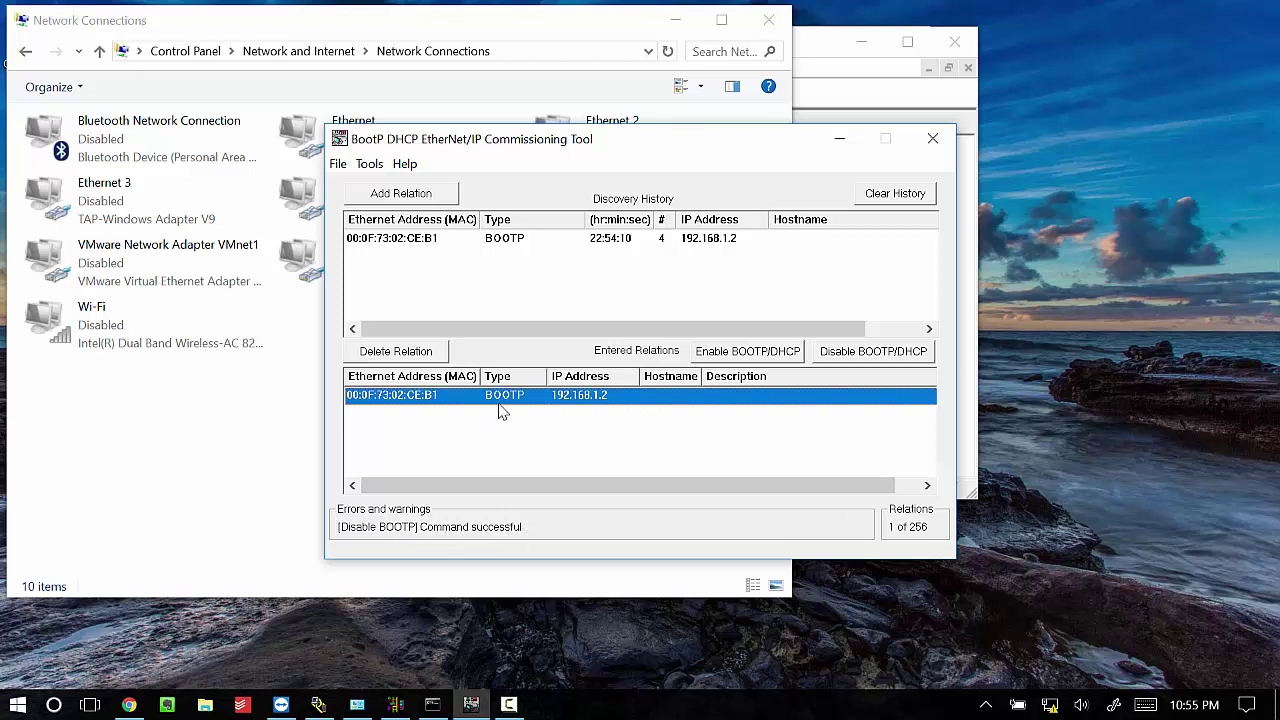
In RSLinx, check that the MicroLogix1100 (1763-L16BWA) appears at 192.168.1.2 under AB_ETHIP-1.
click(318, 705)
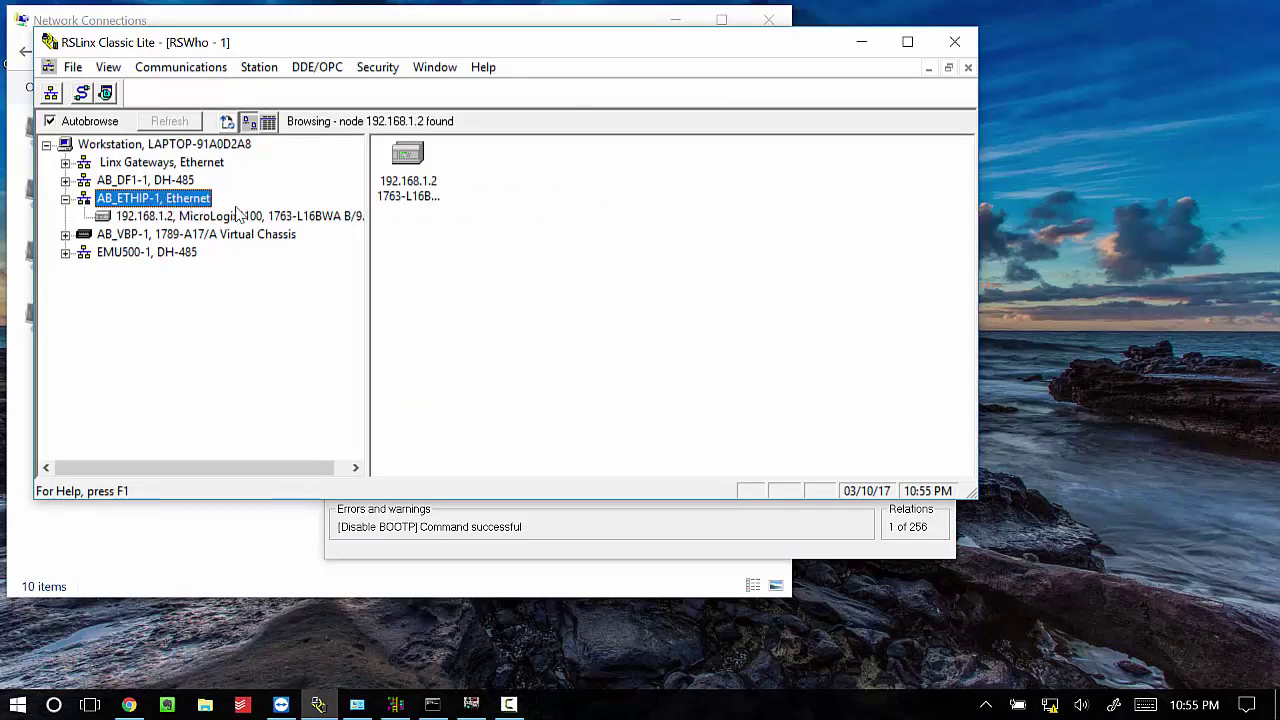
drag(368, 229, 402, 225)
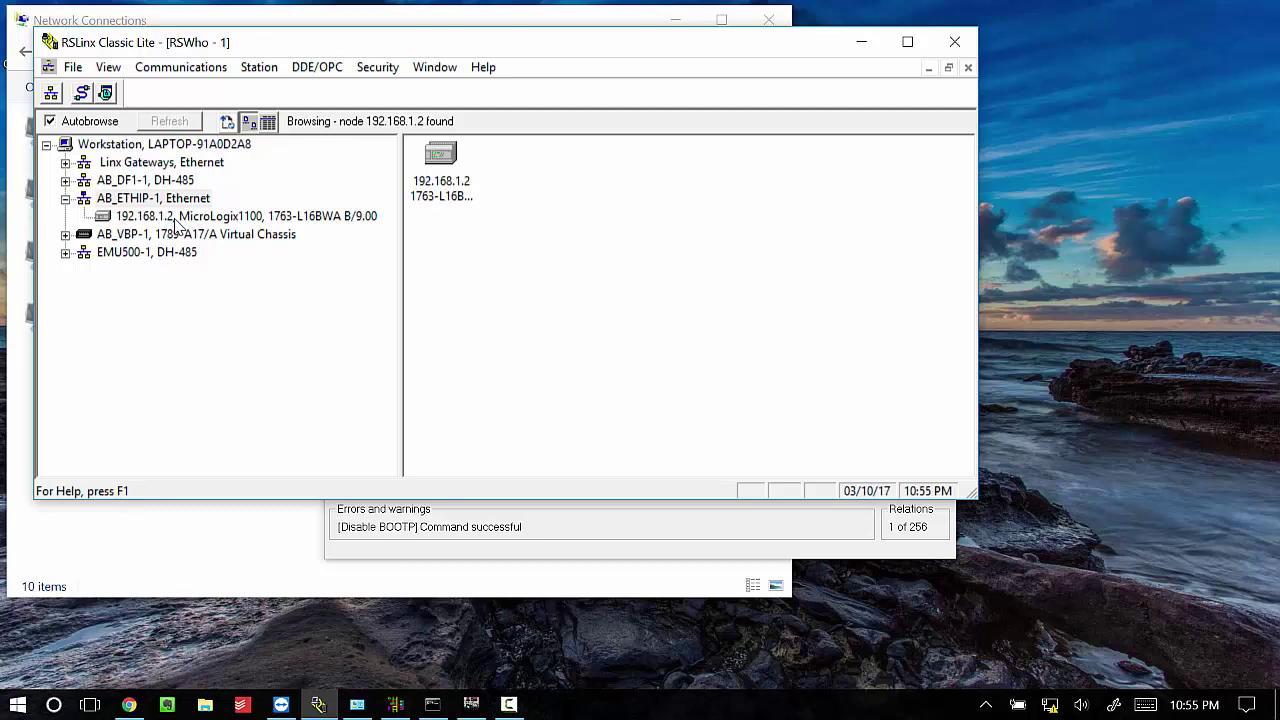
click(175, 222)
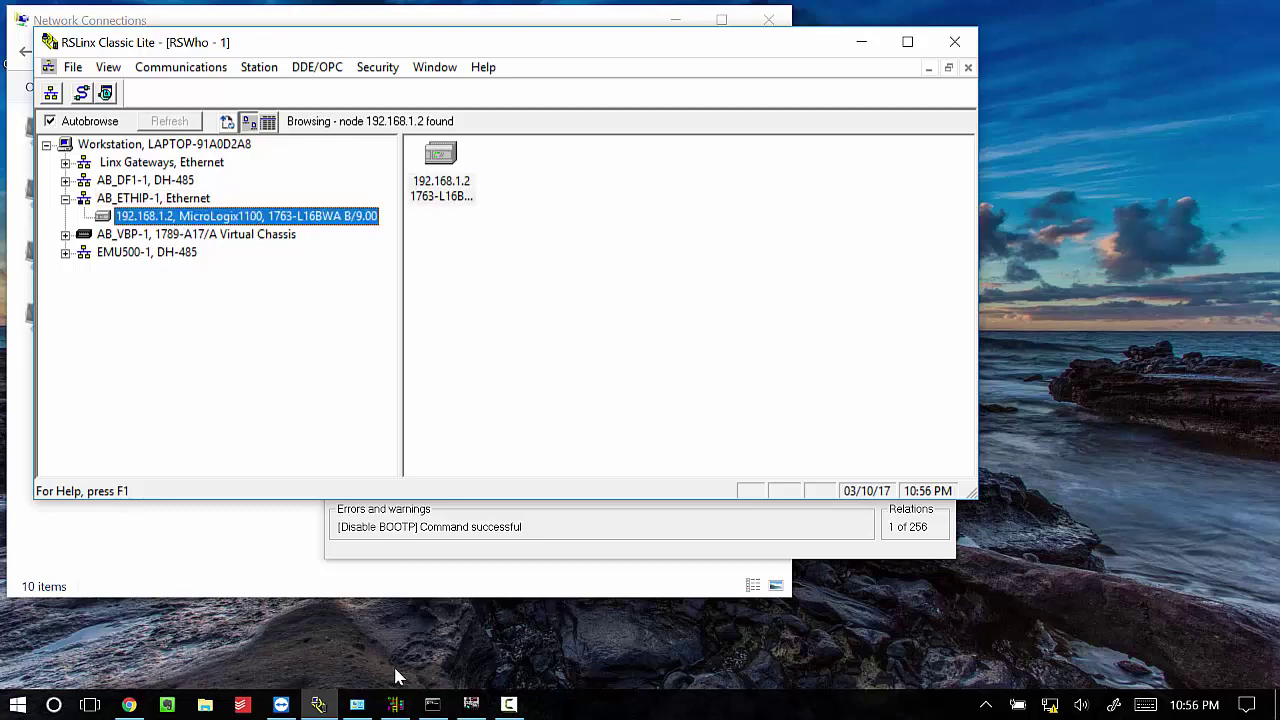
Maximize the RSLogix project window and enlarge the project tree to show Data Files.
click(397, 708)
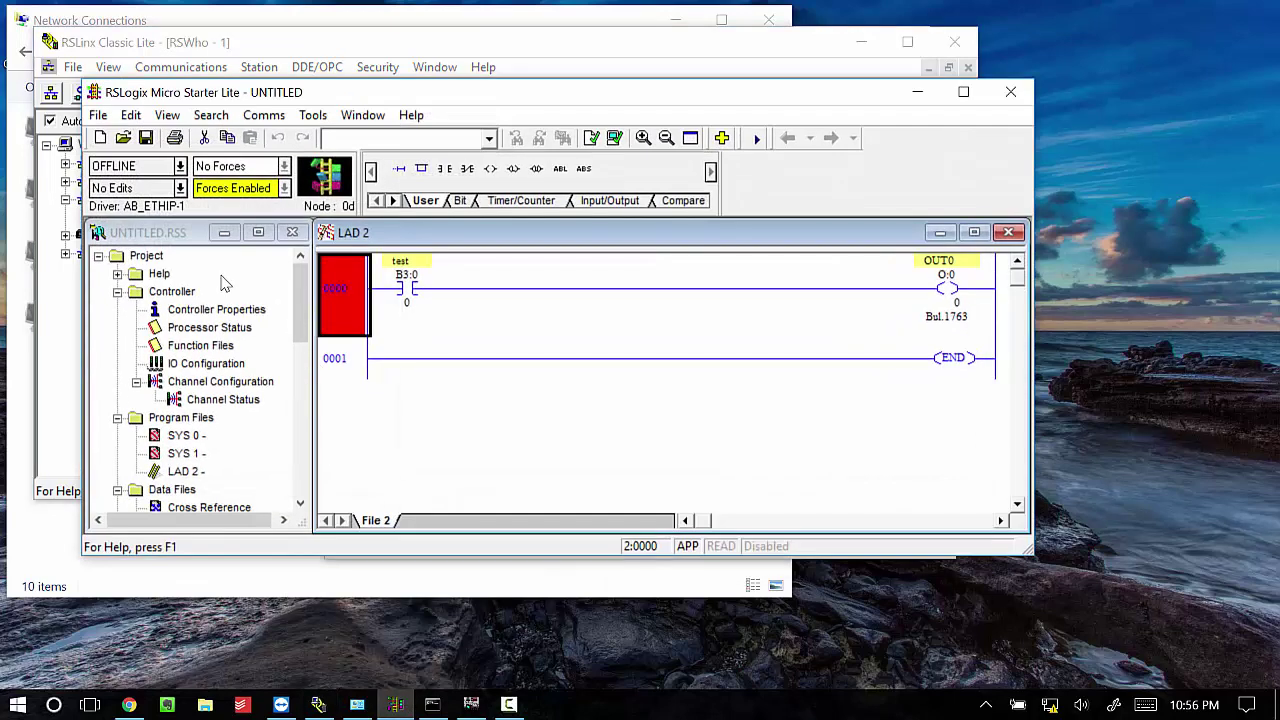
click(963, 92)
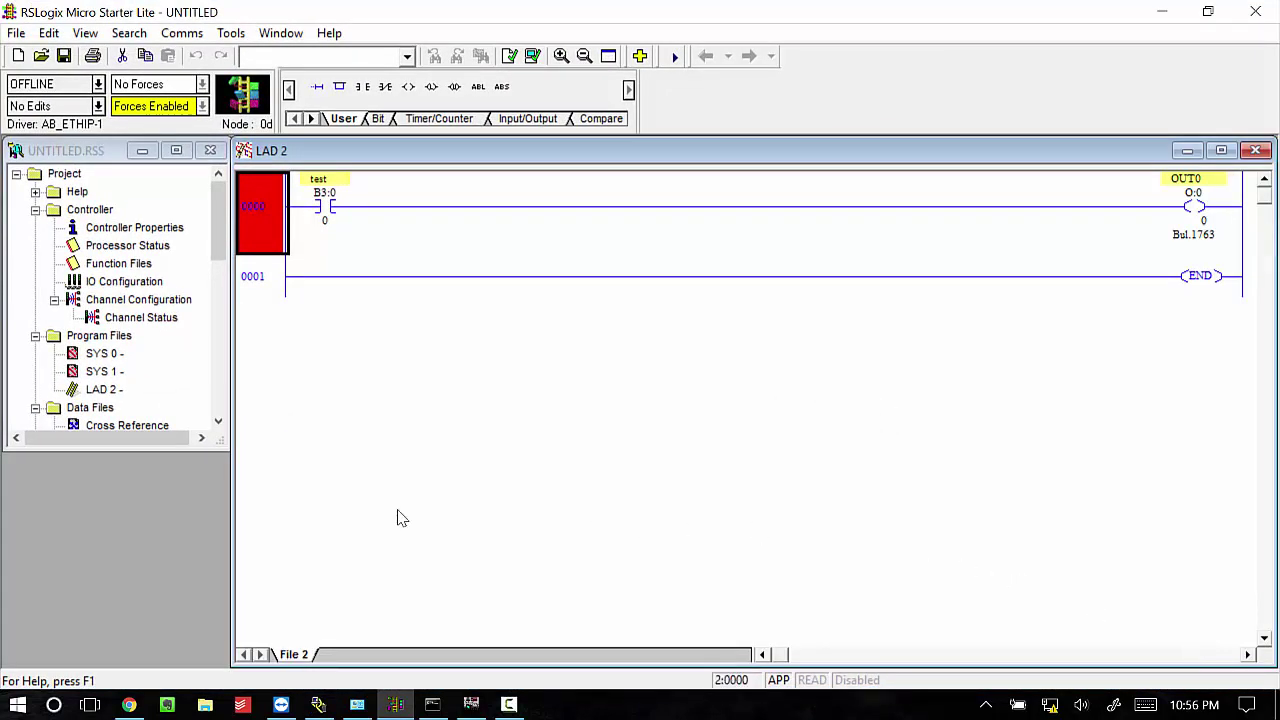
drag(224, 460, 223, 670)
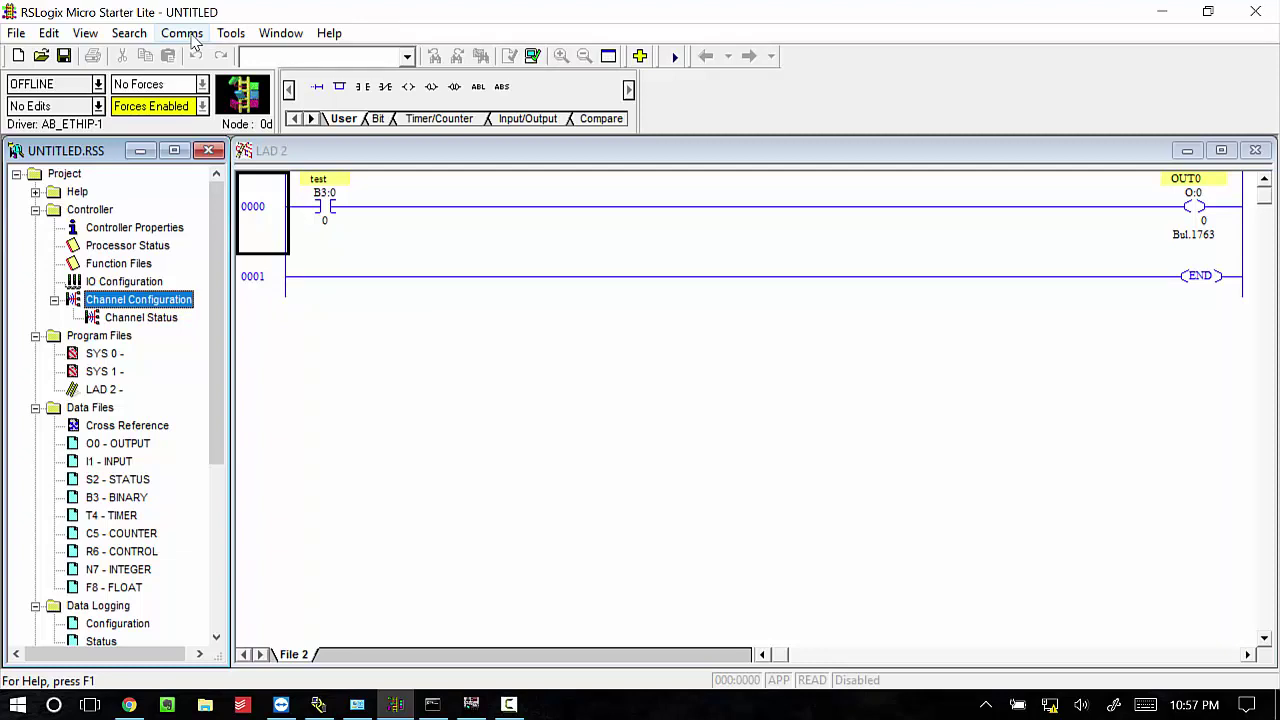
Use Comms > Who Active Go Online to confirm 192.168.1.2 is reachable, then cancel.
click(193, 38)
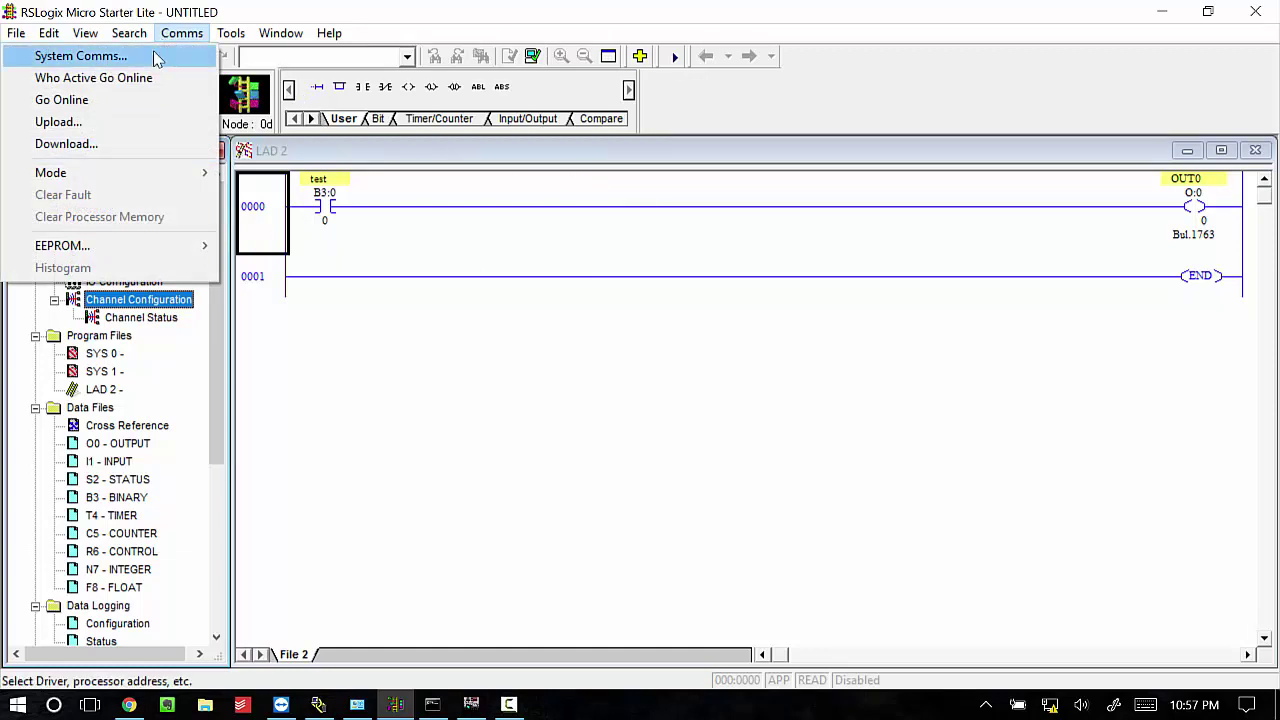
click(142, 80)
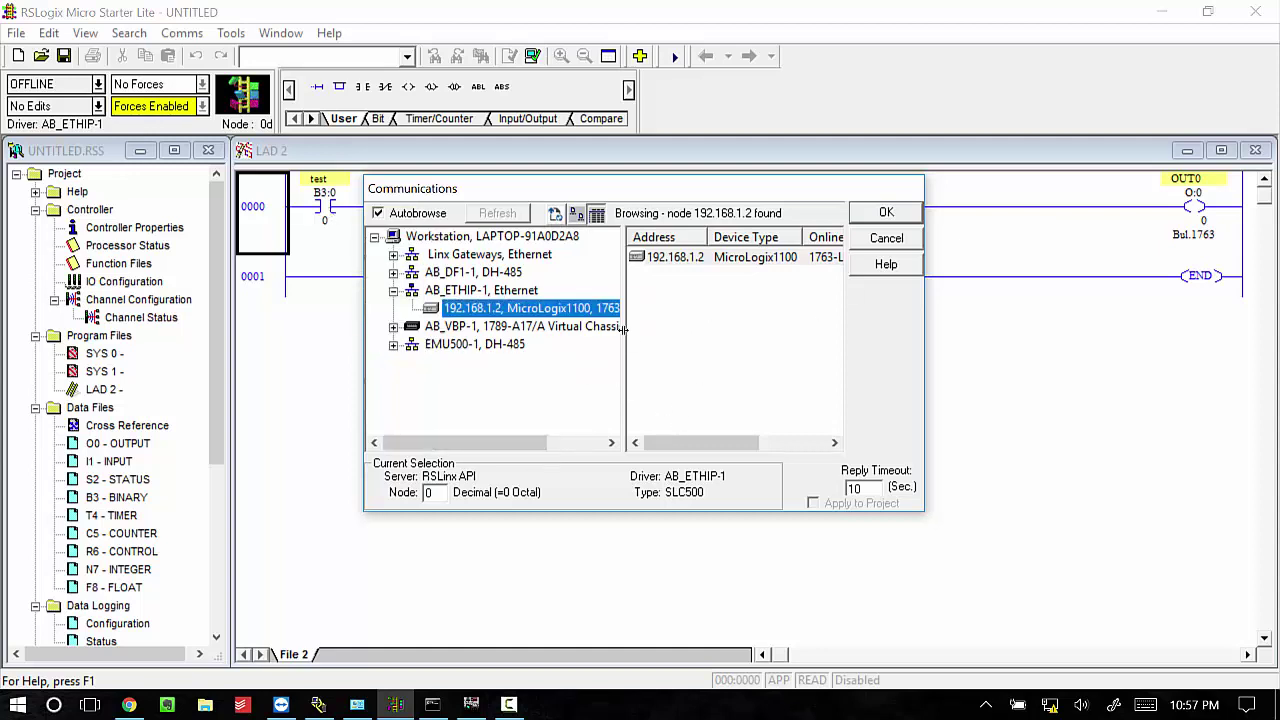
drag(624, 336, 657, 330)
click(886, 238)
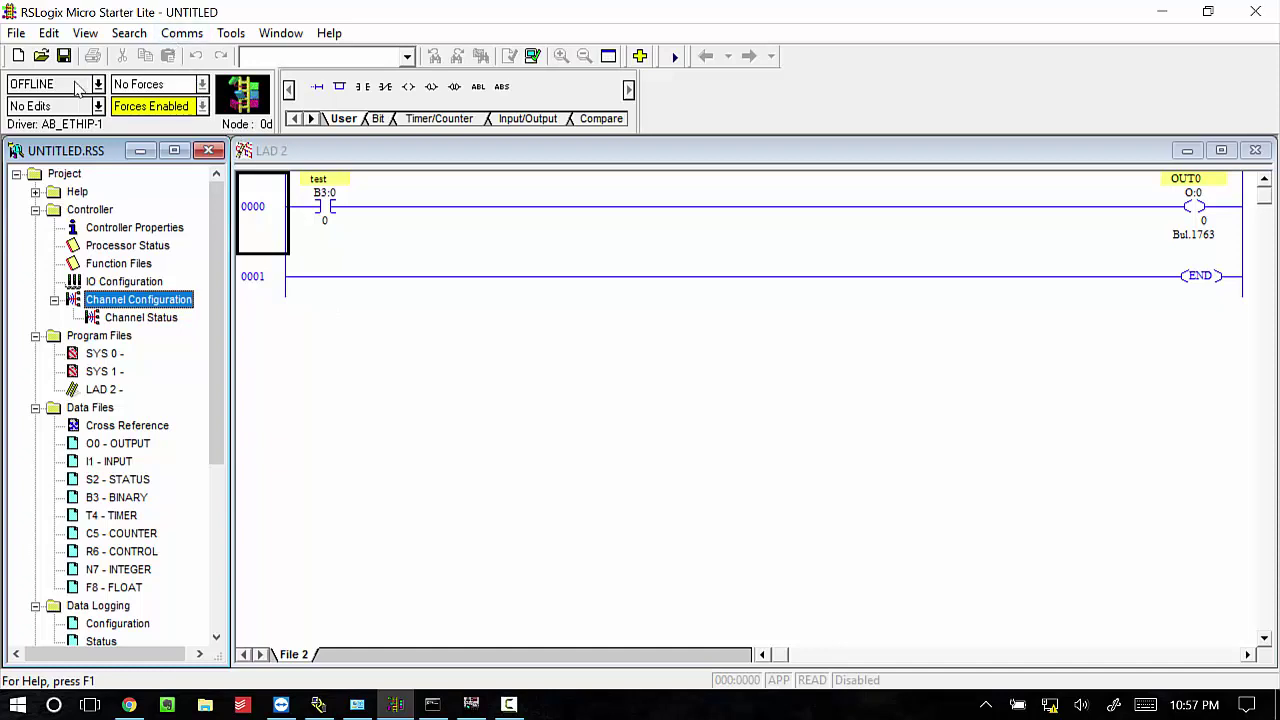
Download the UNTITLED program to the MicroLogix 1100, allowing the switch to remote program mode.
click(97, 84)
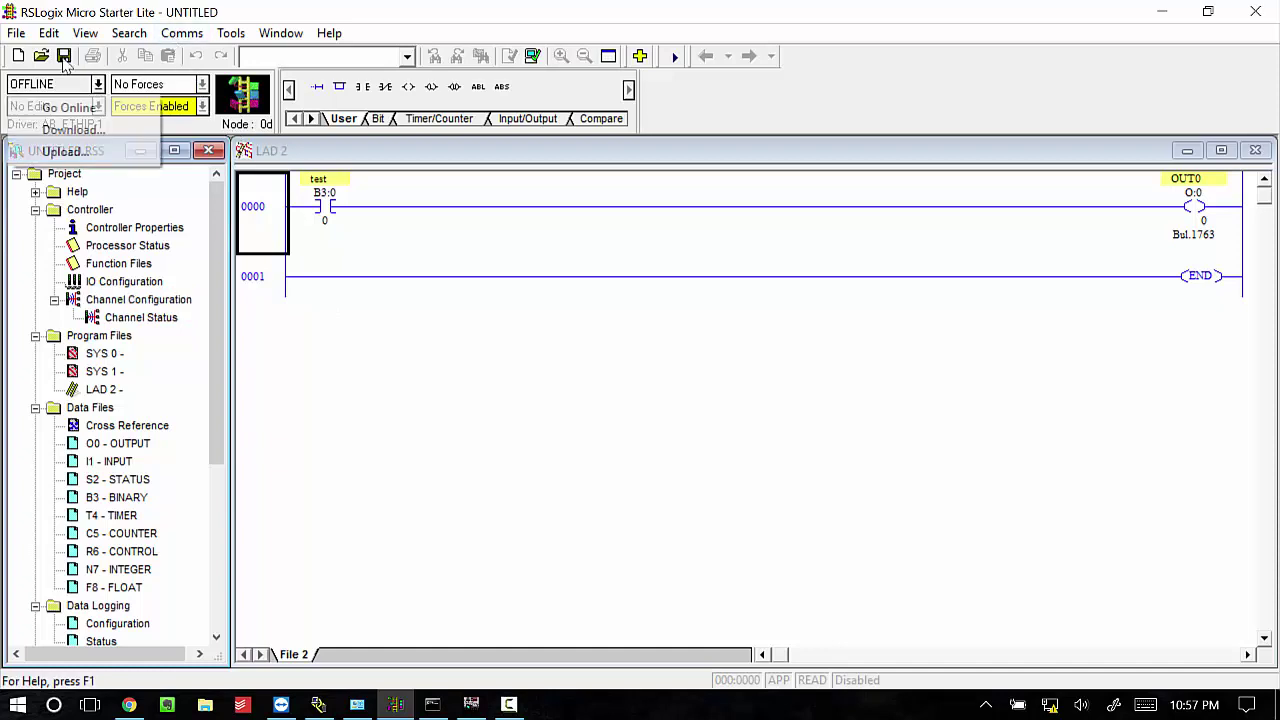
click(103, 137)
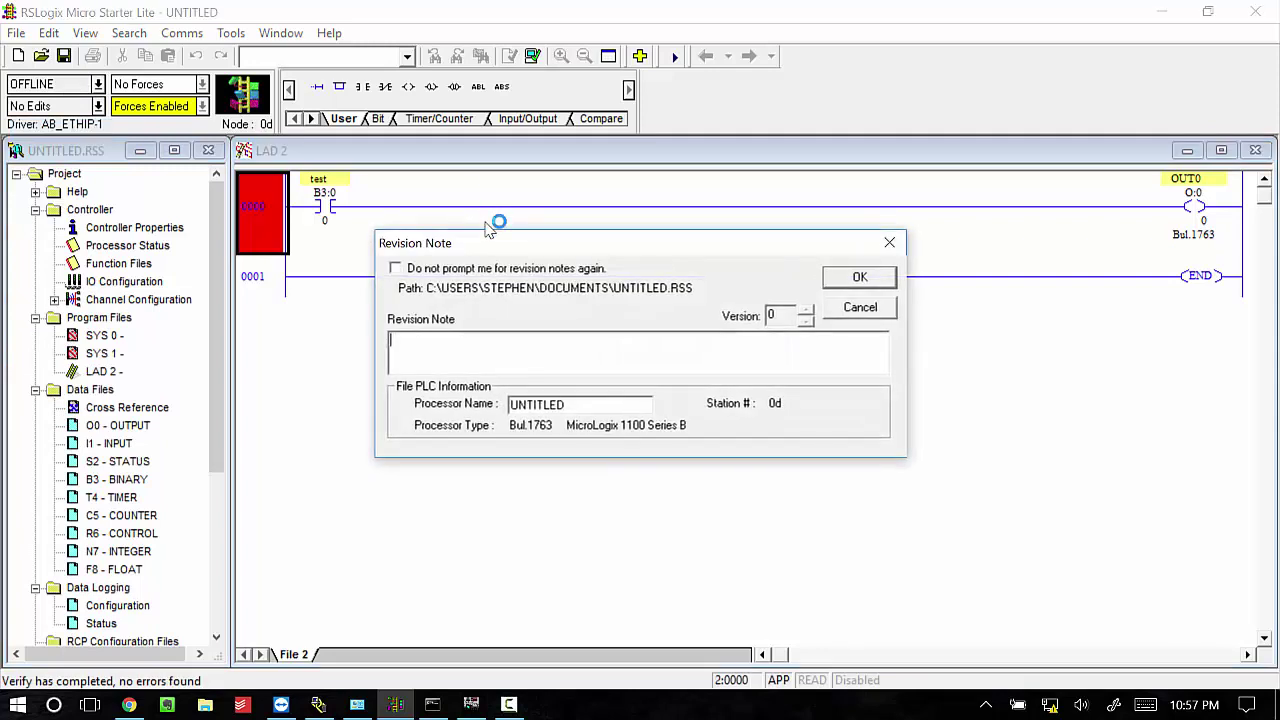
key(Return)
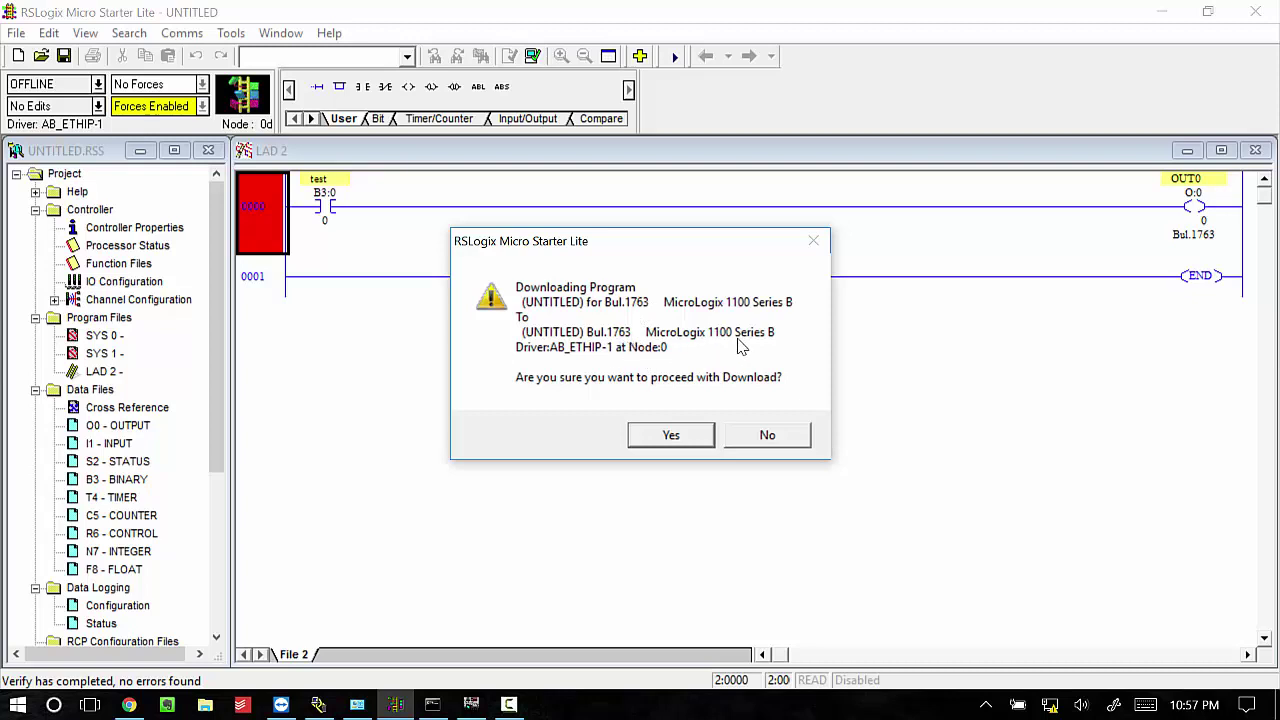
click(668, 437)
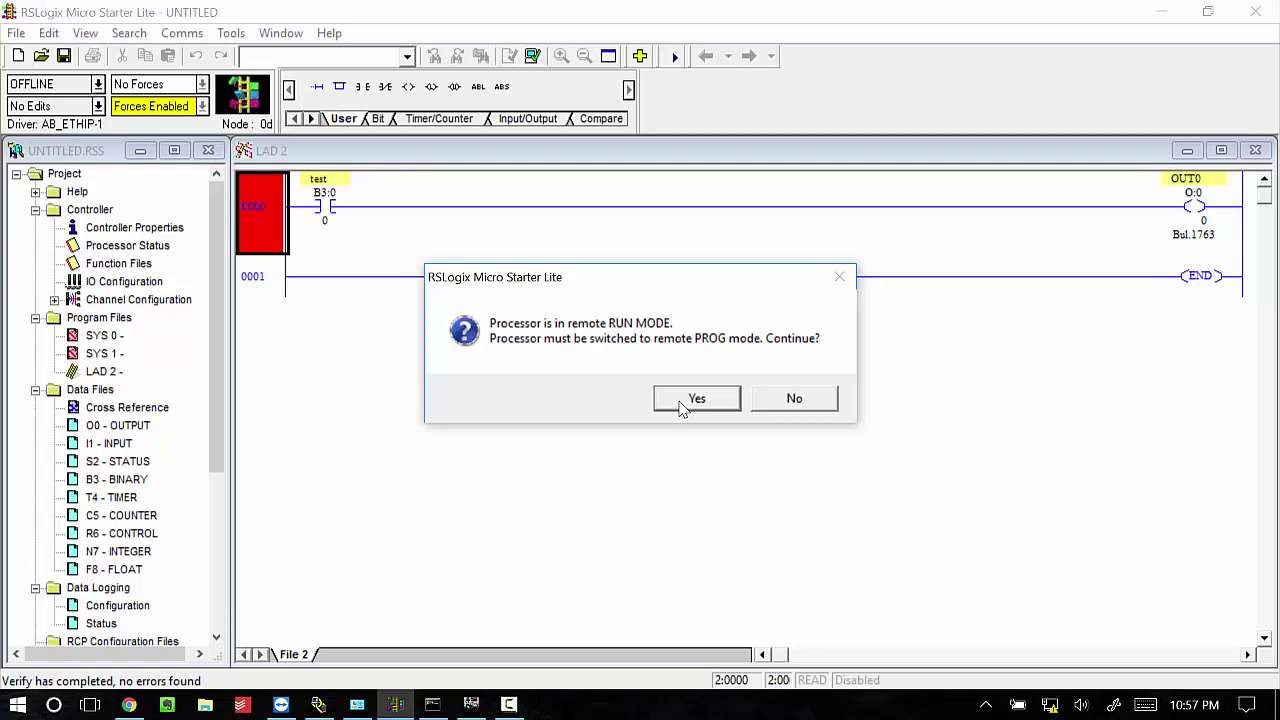
click(682, 405)
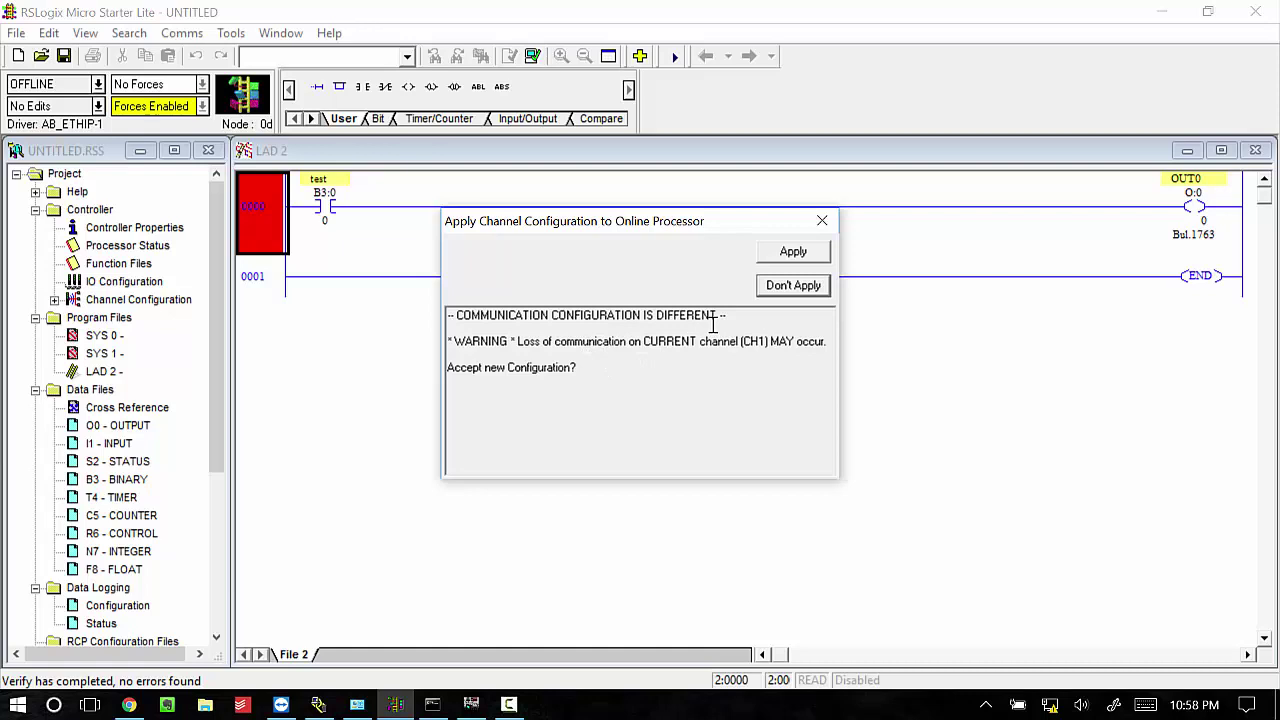
Keep the controller's existing channel configuration, return it to Remote Run, and go online.
click(778, 289)
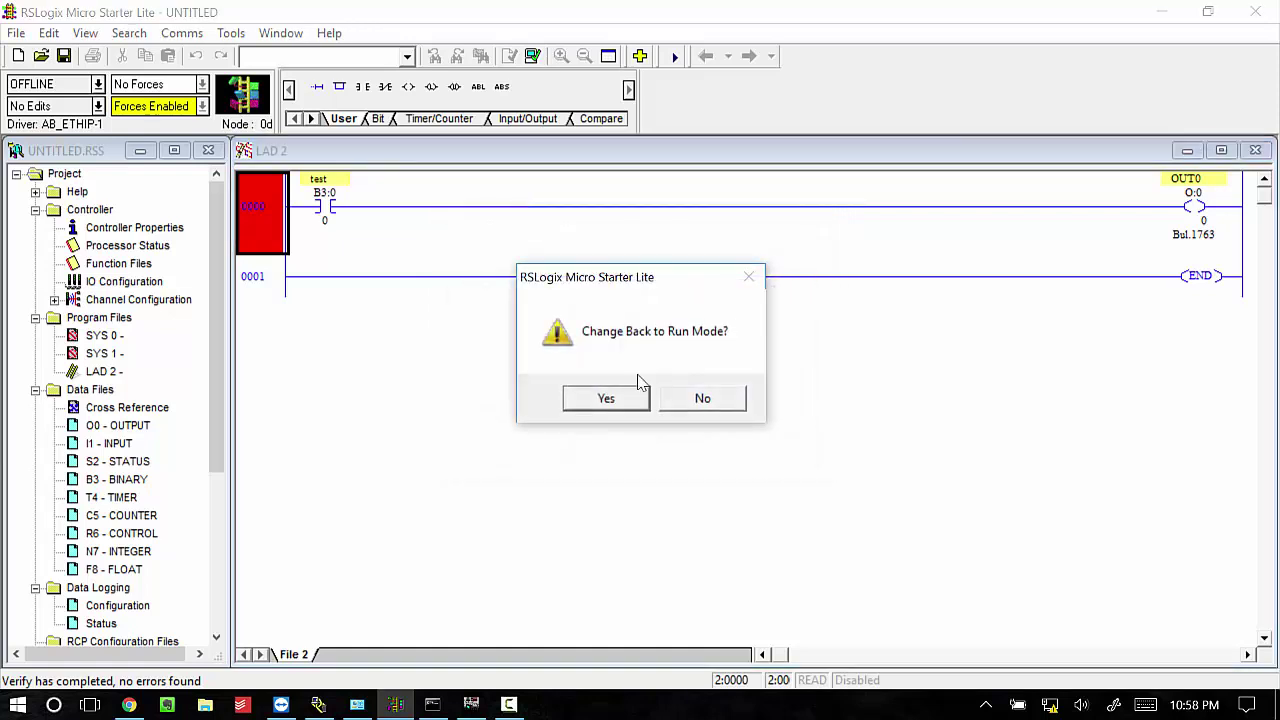
click(634, 397)
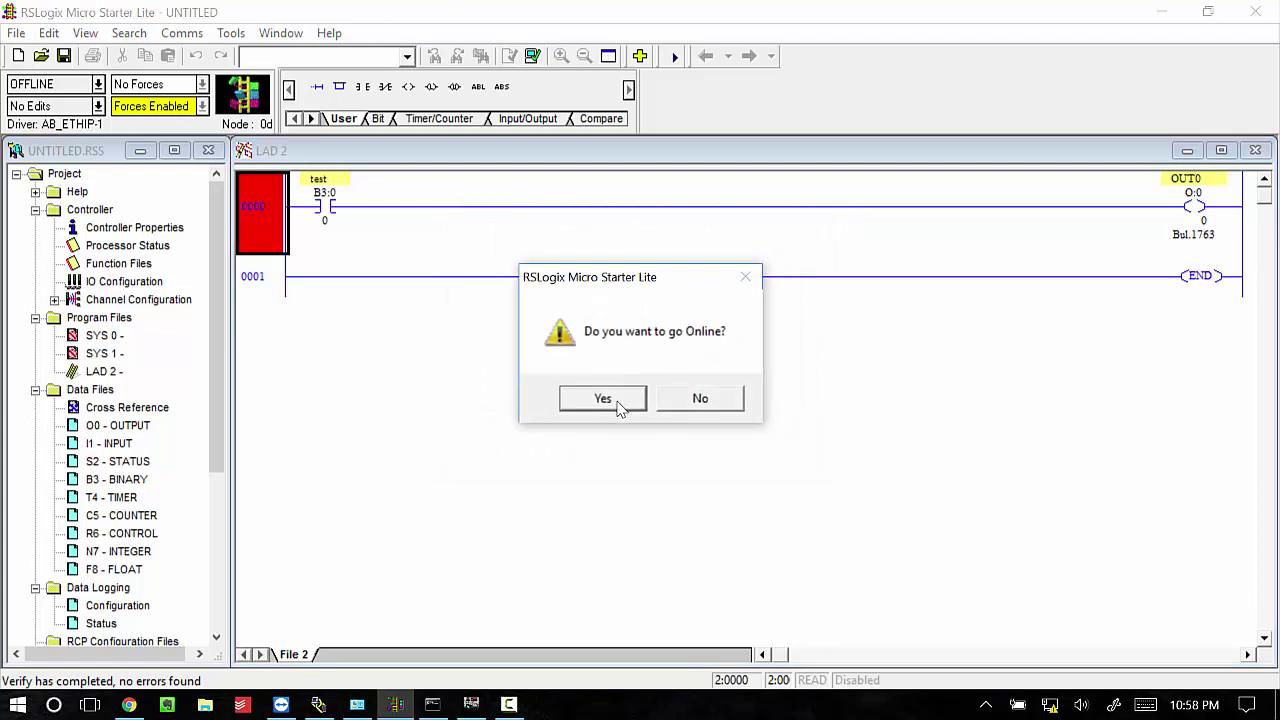
click(603, 398)
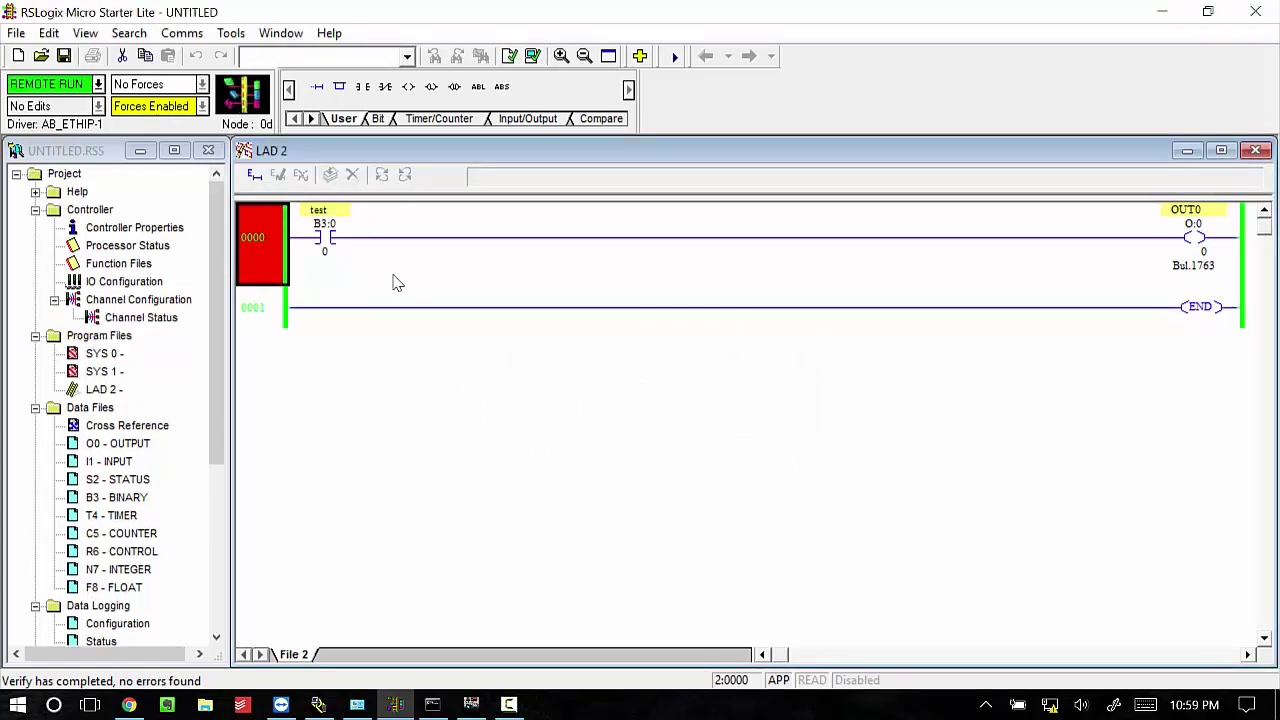